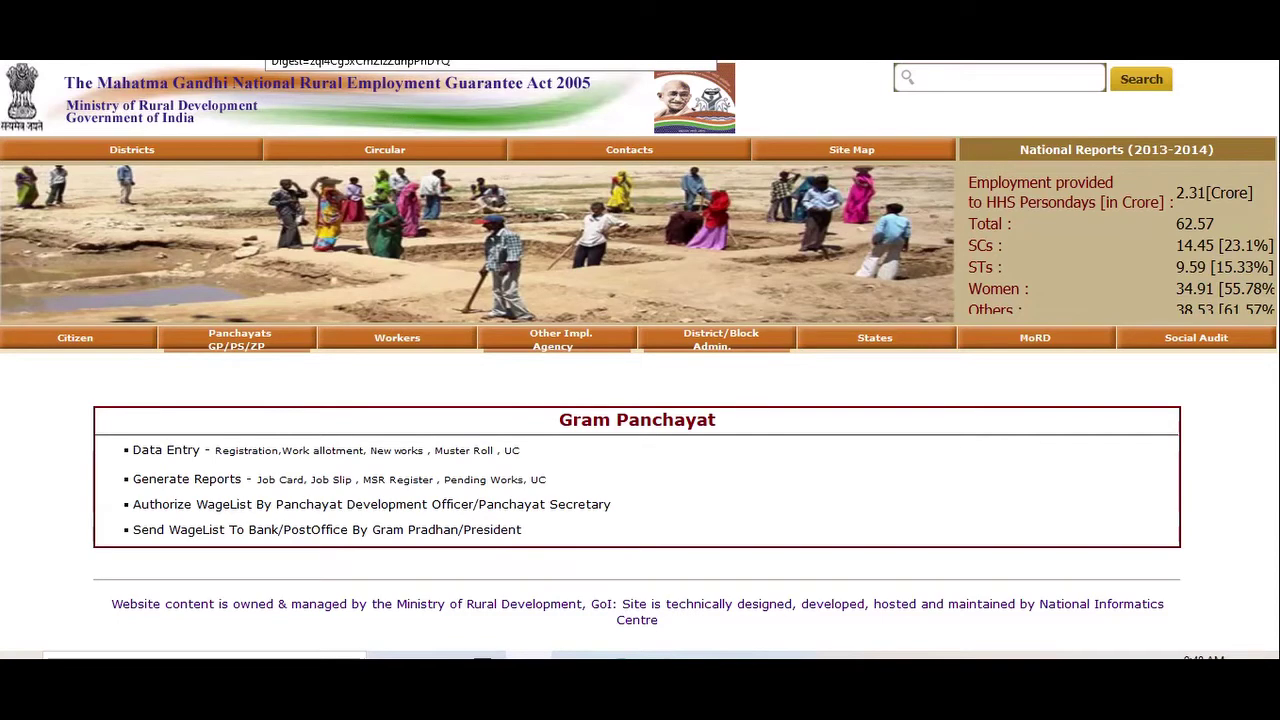
Scroll the Gram Panchayat state list down to ODISHA.
scroll(286, 460, "down", 3)
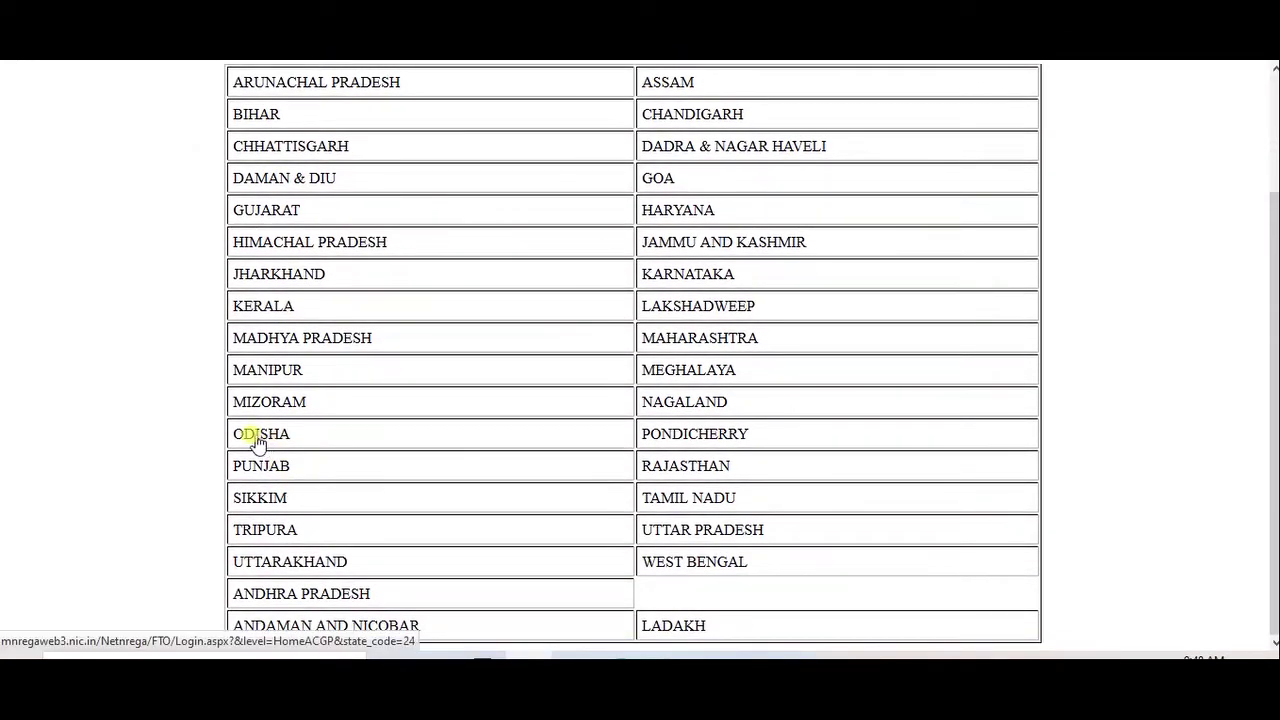
Open the ODISHA login and select district KHORDHA, block TANGI and panchayat Nuagarh.
left_click(257, 440)
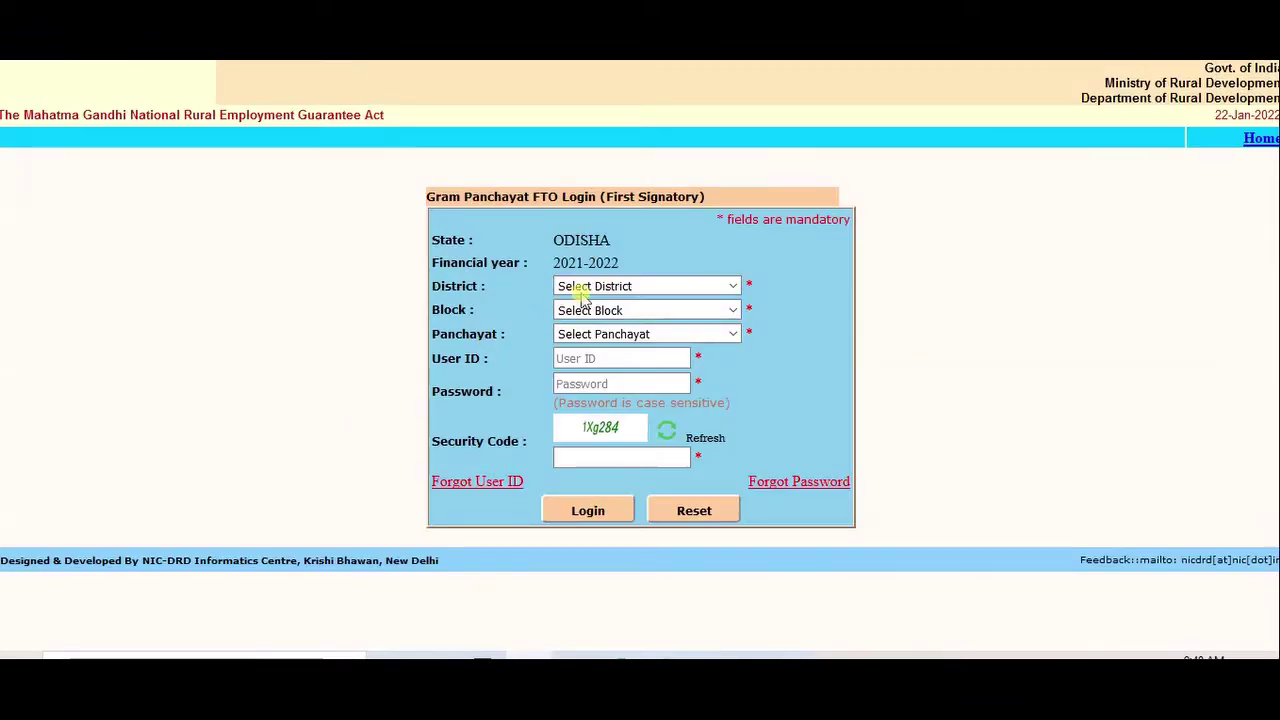
left_click(591, 286)
scroll(580, 388, "down", 4)
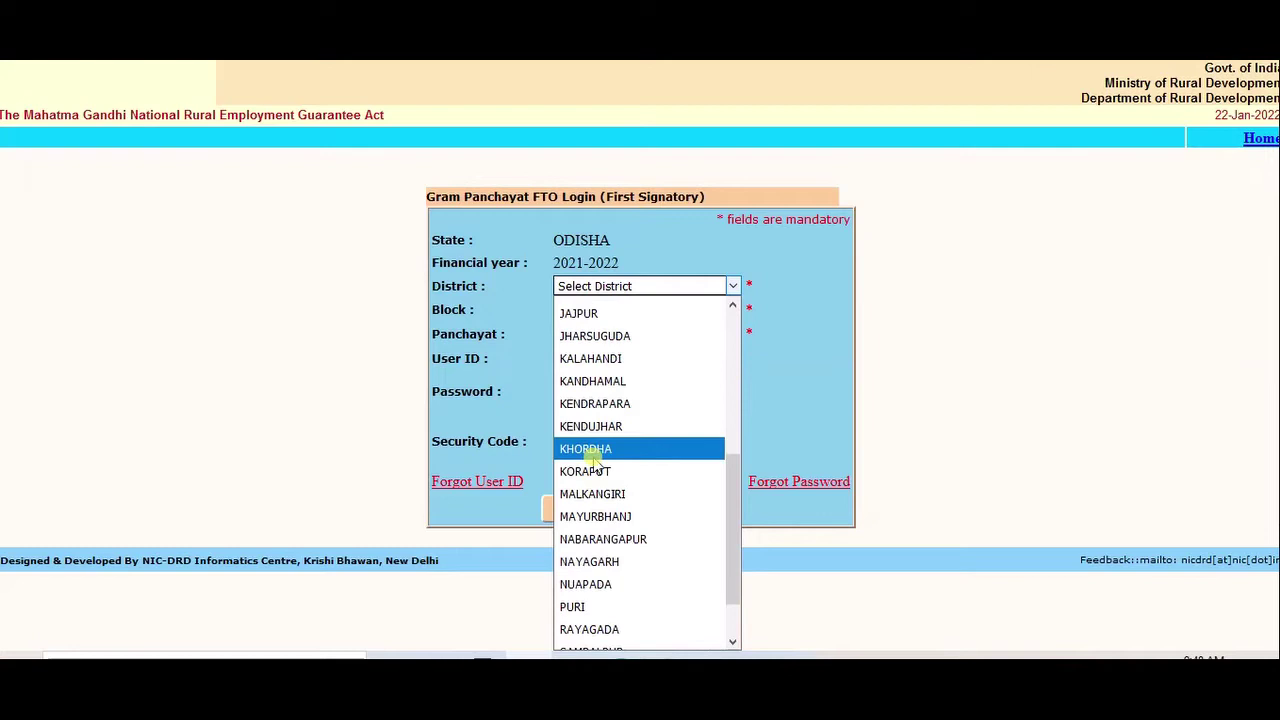
left_click(595, 450)
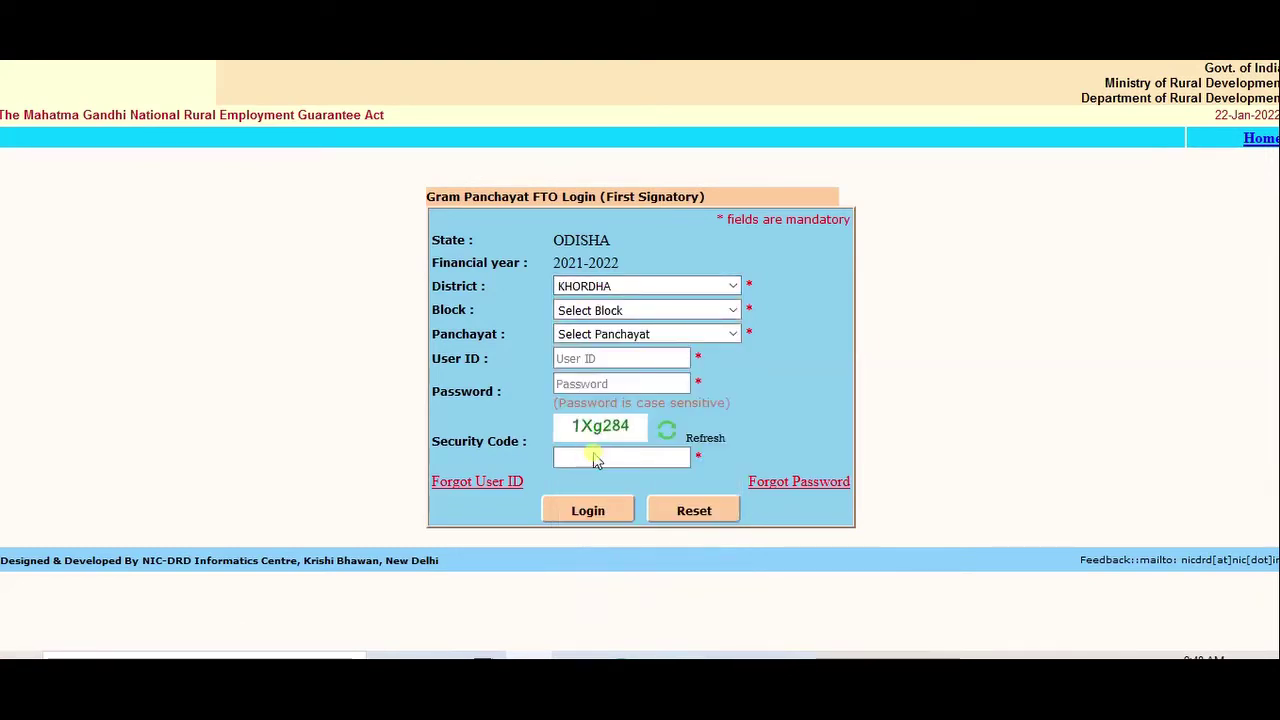
left_click(594, 311)
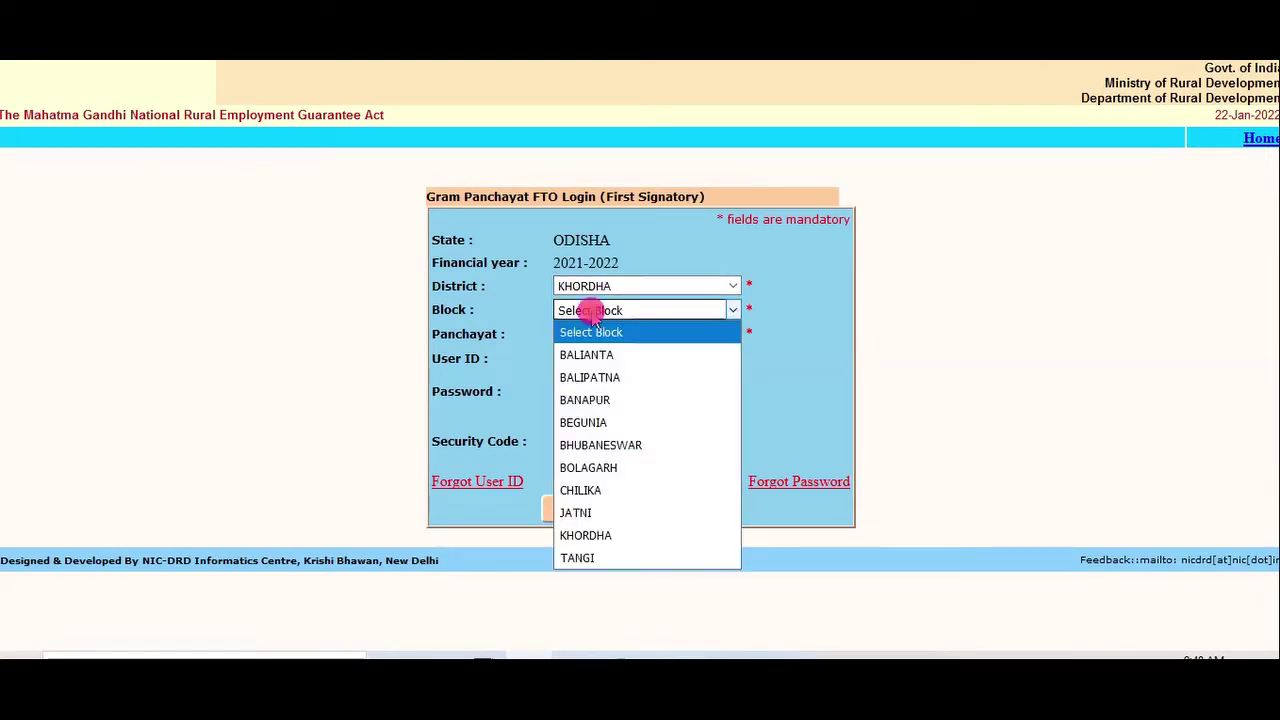
left_click(577, 558)
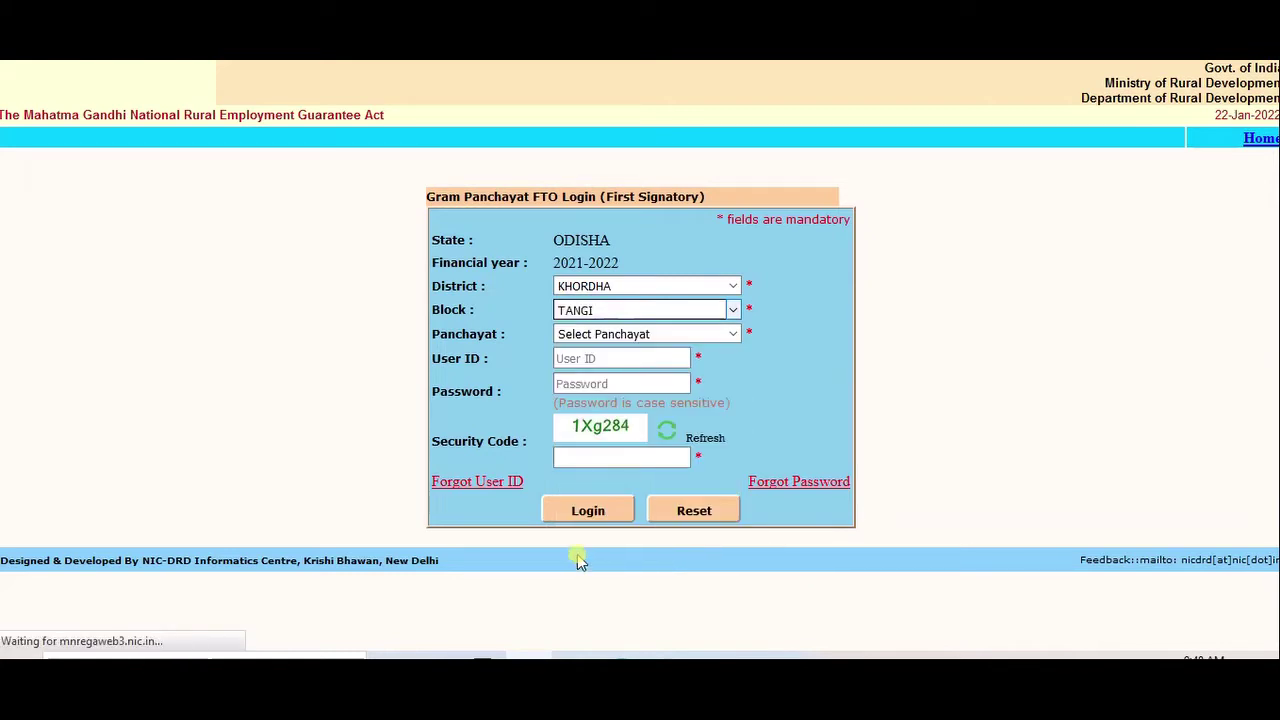
left_click(617, 334)
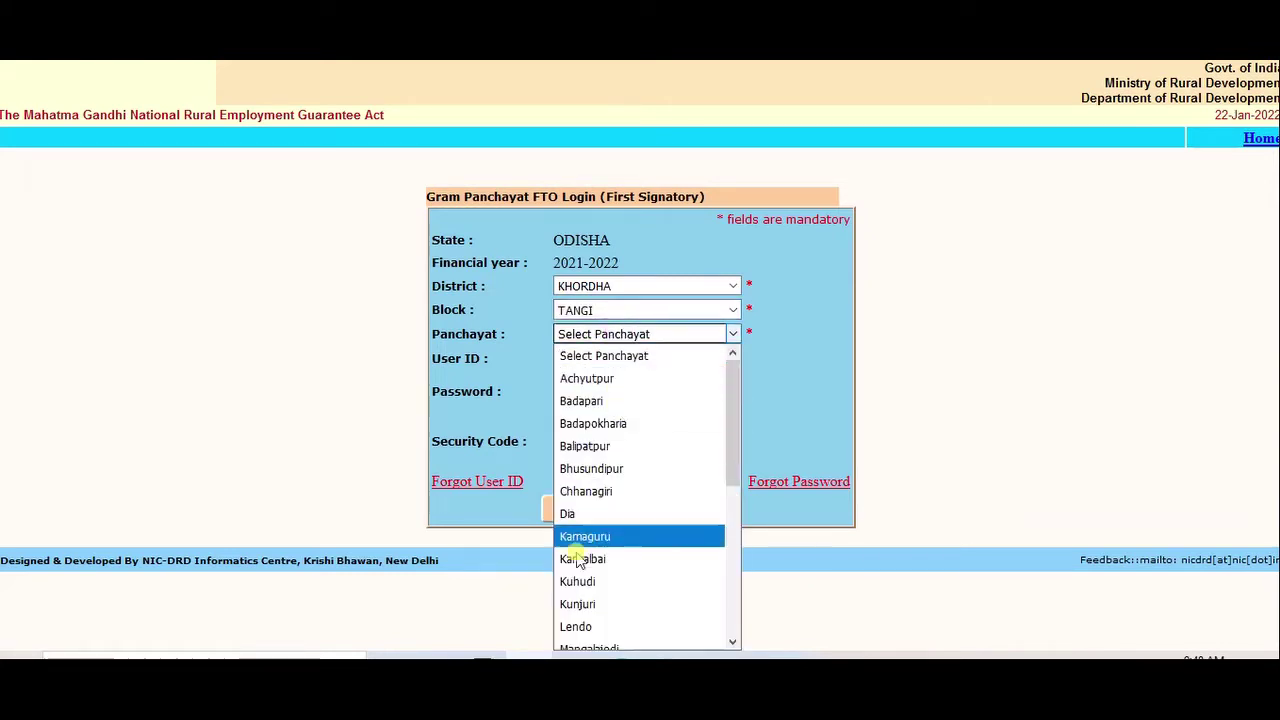
scroll(579, 560, "down", 4)
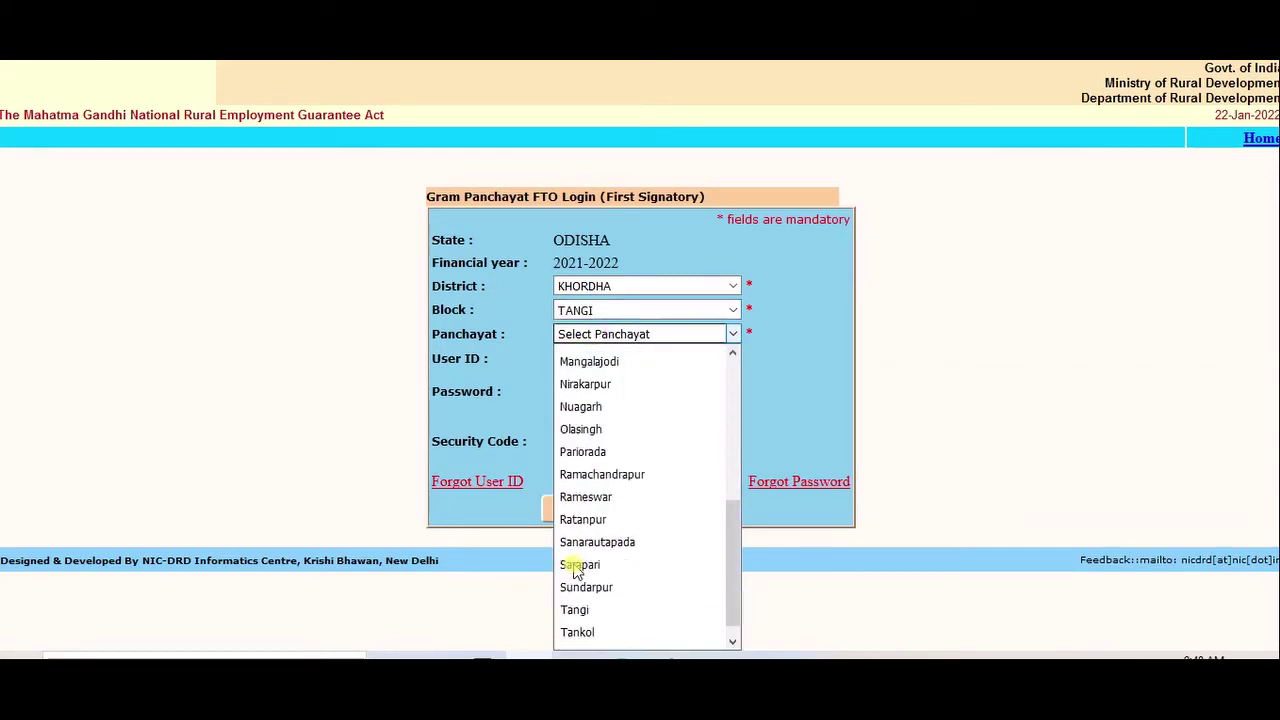
left_click(580, 407)
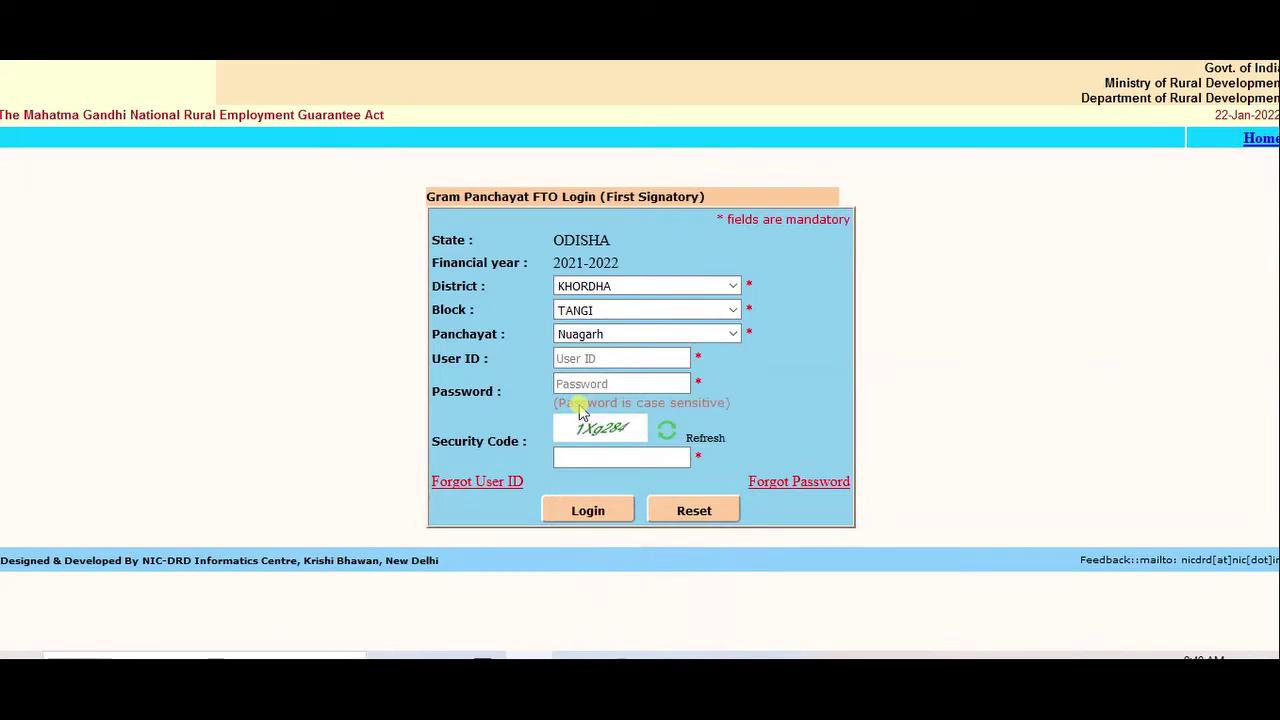
Fill in the saved user ID and password, enter the security code, and log in.
left_click(565, 358)
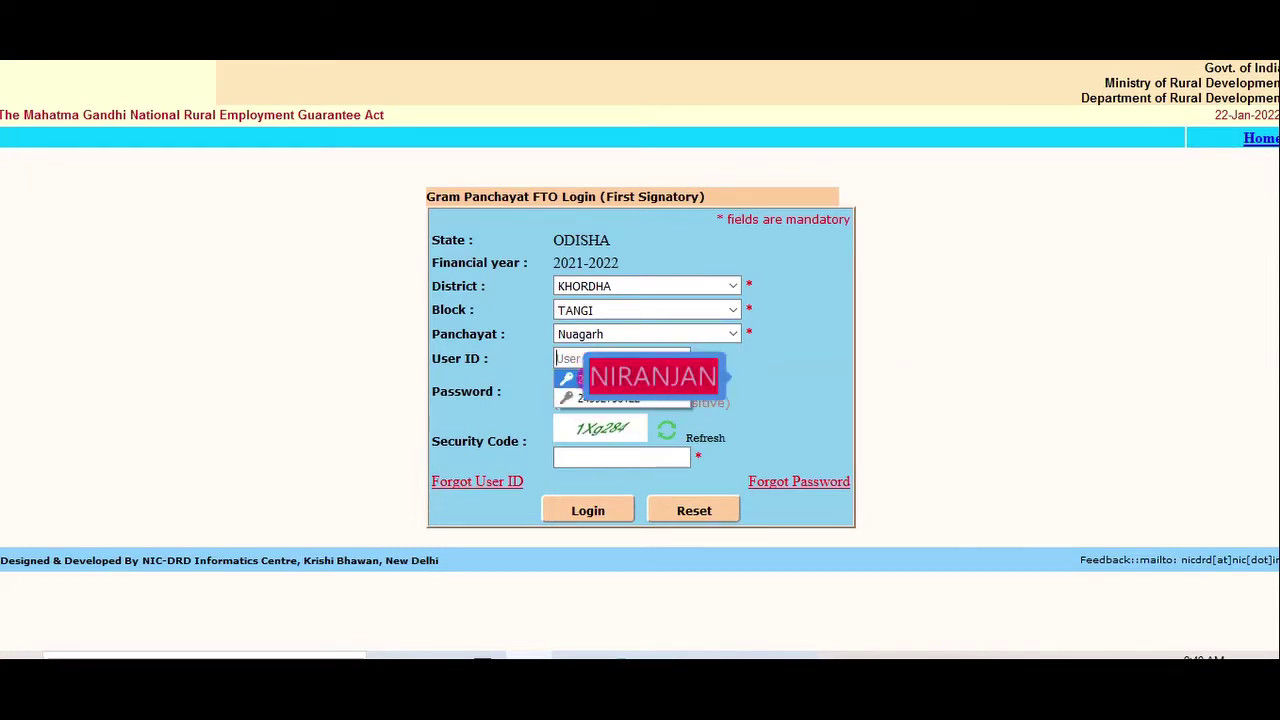
left_click(620, 378)
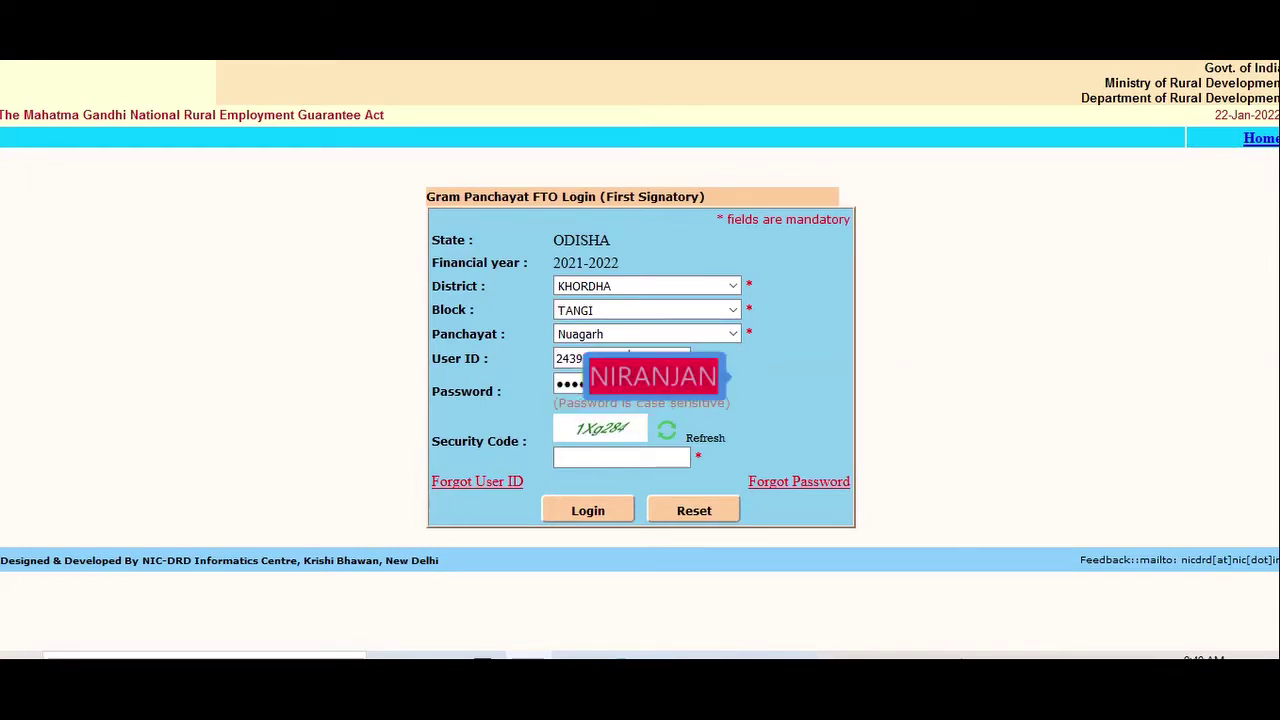
left_click(613, 459)
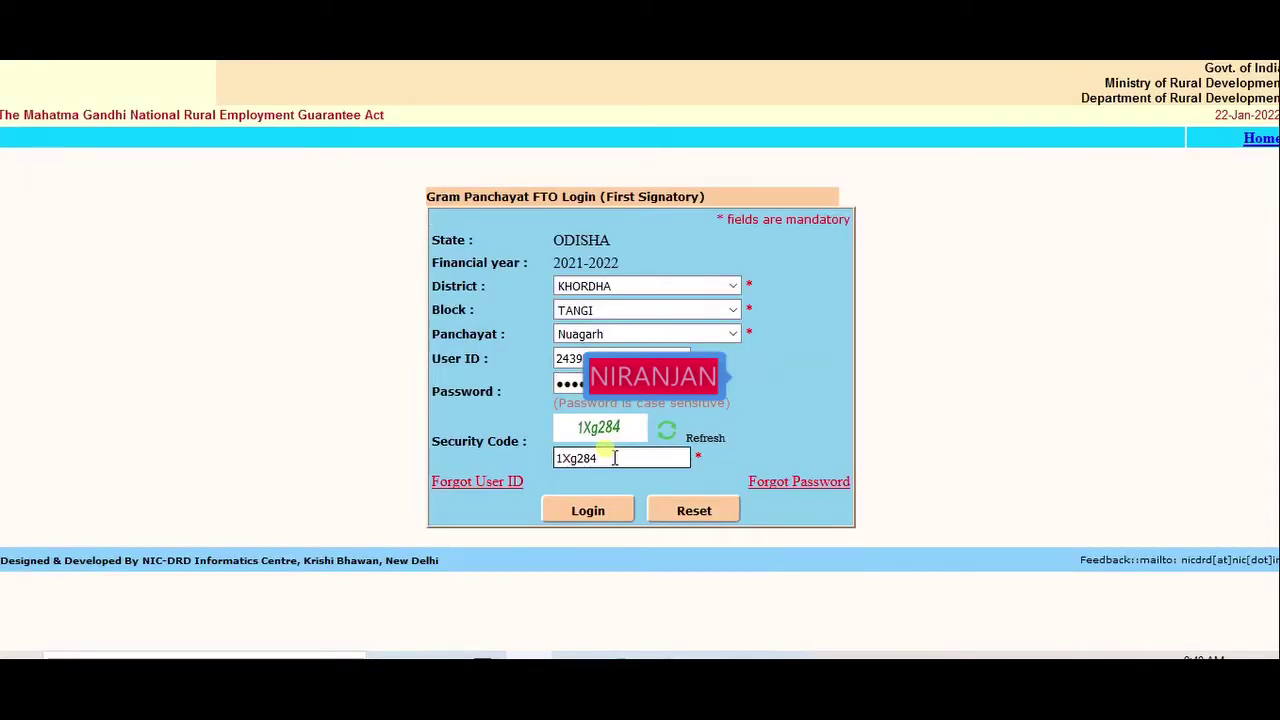
left_click(588, 512)
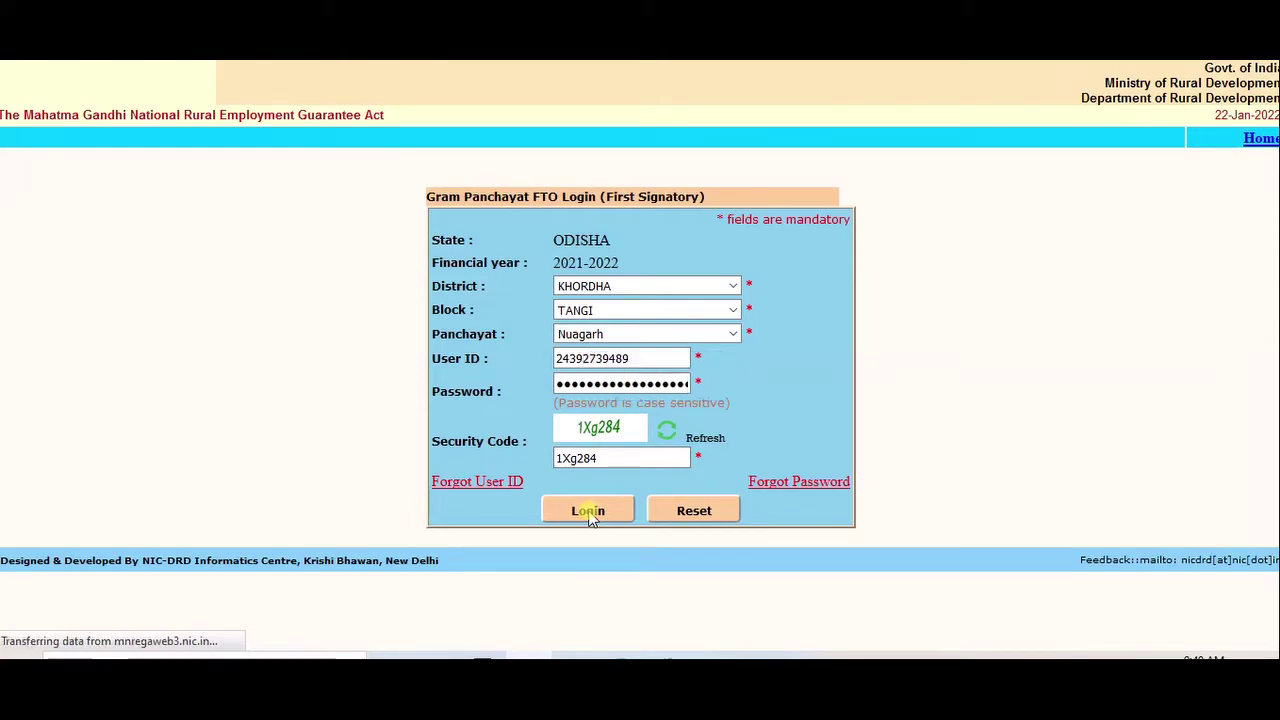
Under F.16 REAT-DSC Verification, verify and generate the DSC file and submit it.
scroll(535, 468, "down", 3)
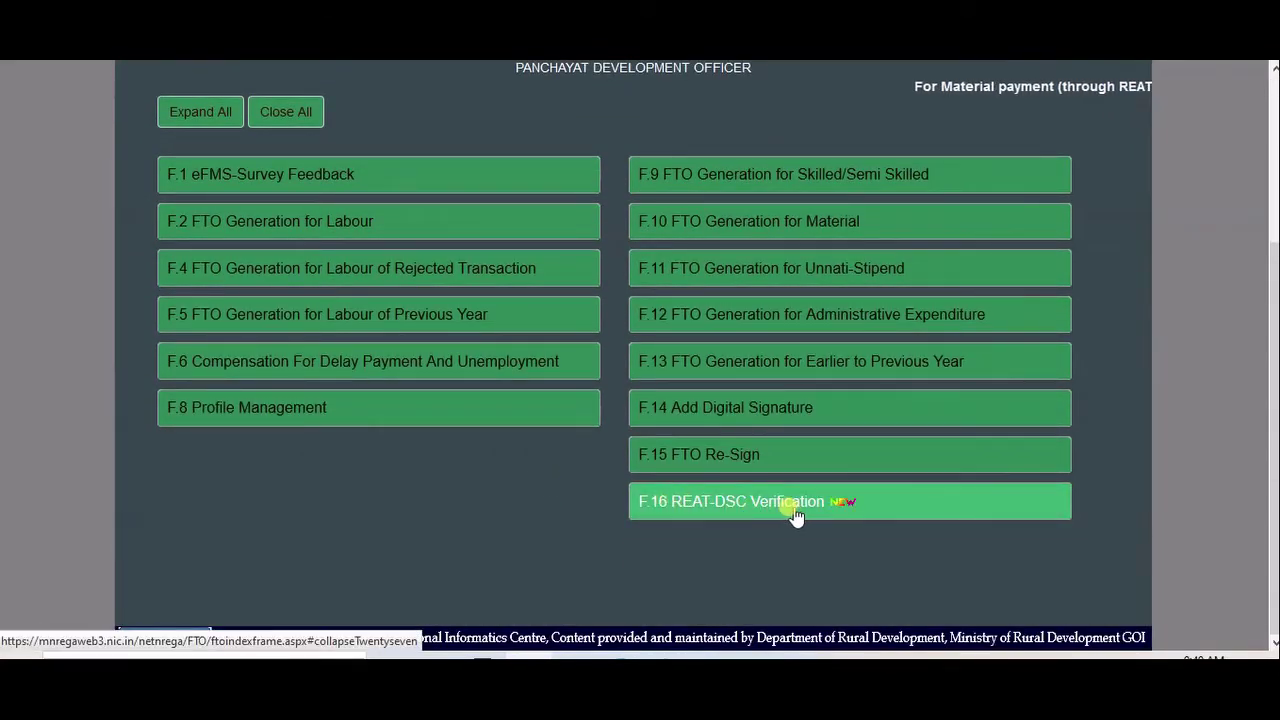
left_click(731, 503)
scroll(731, 511, "down", 1)
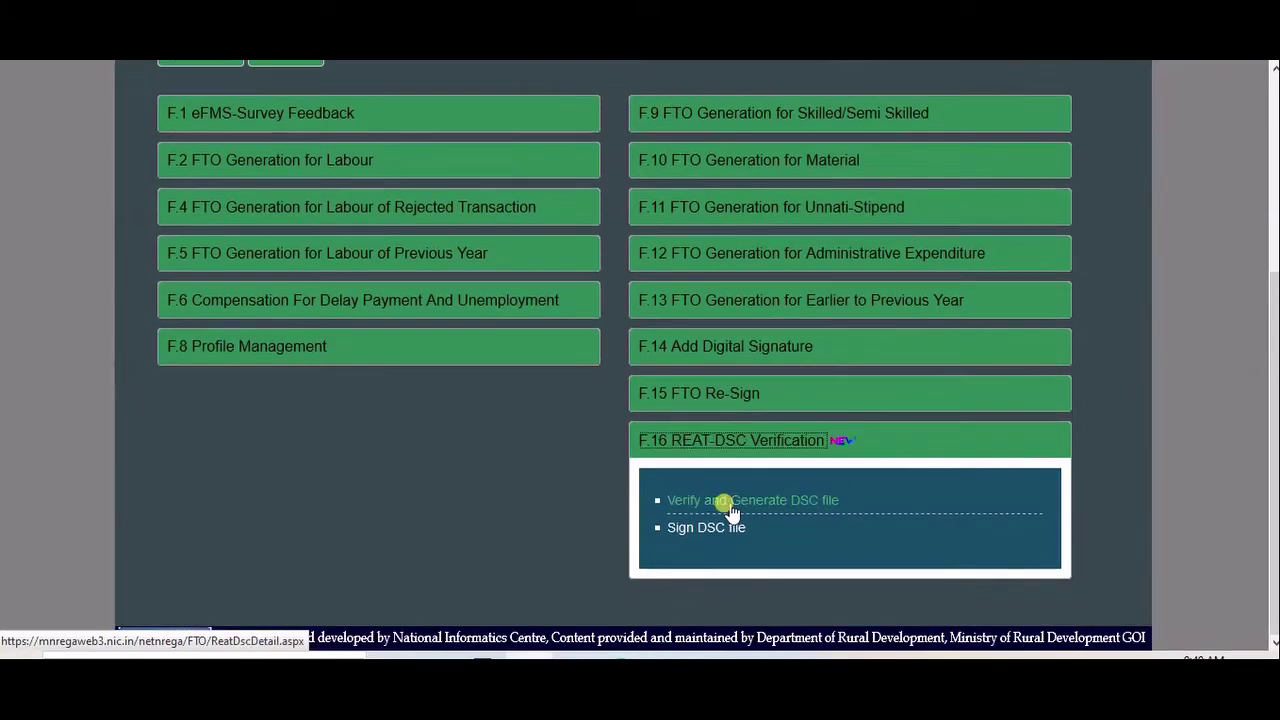
left_click(731, 503)
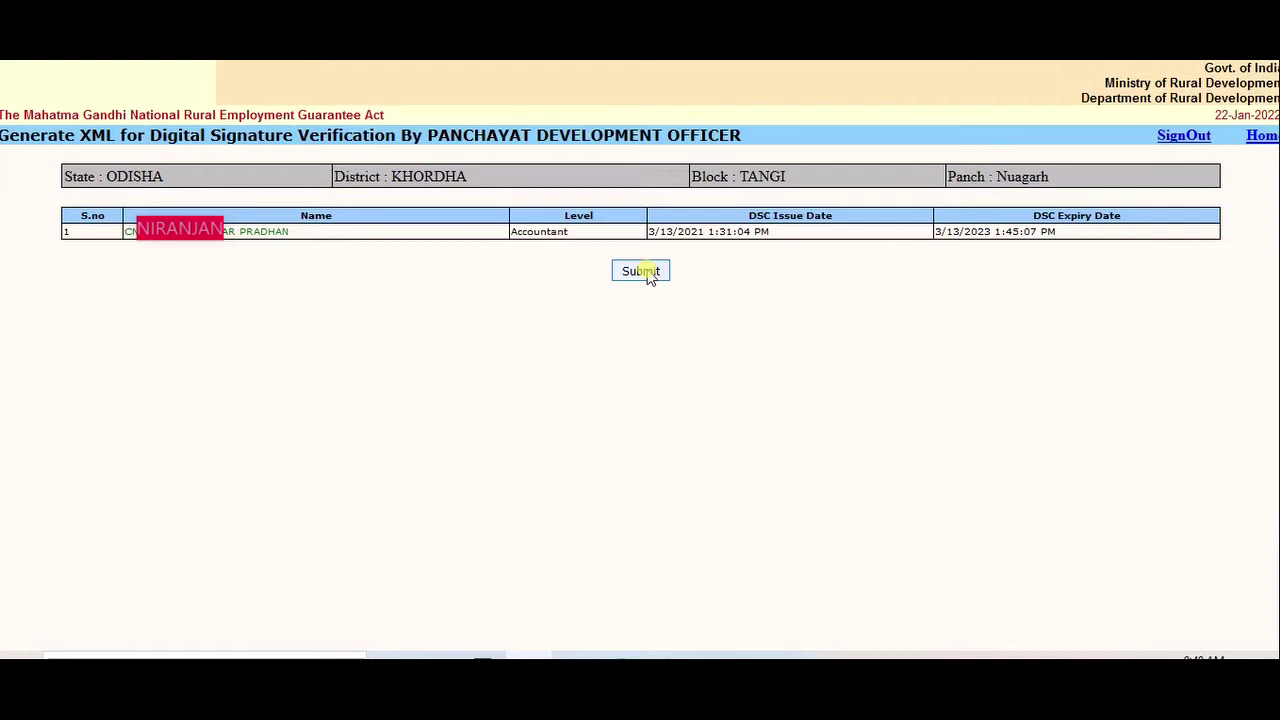
left_click(645, 272)
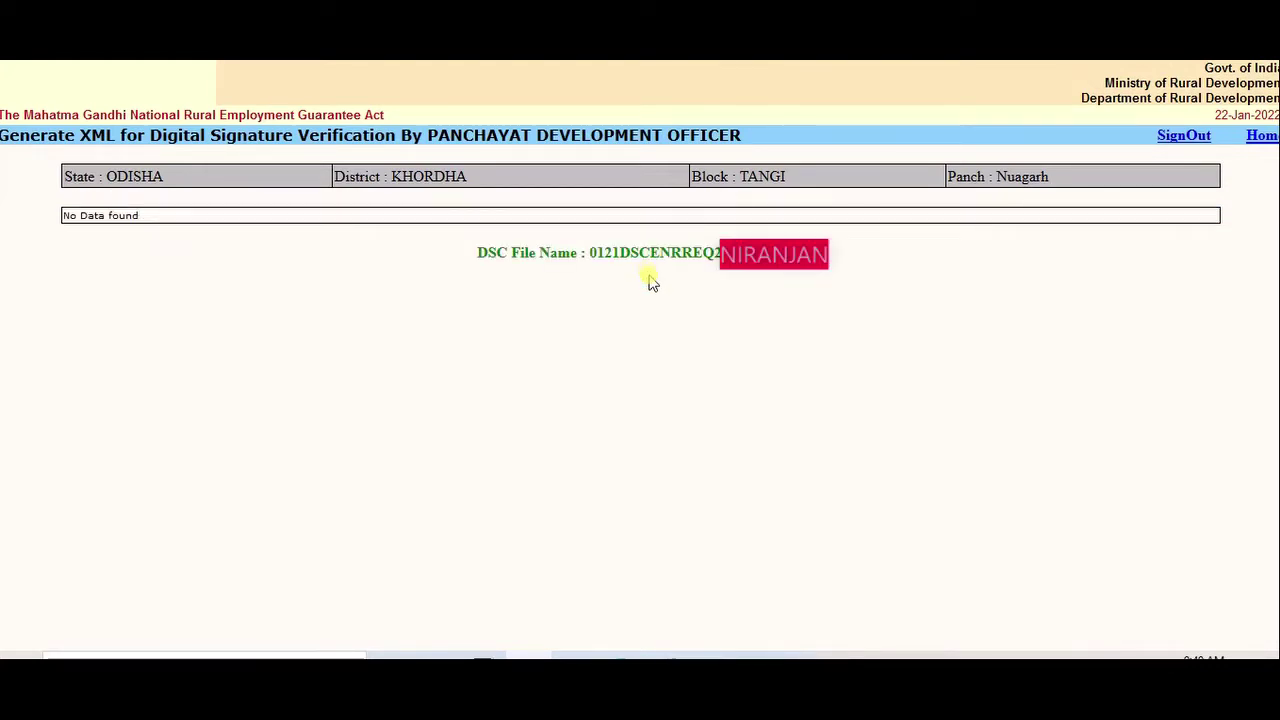
From Home, open F.16 Sign DSC file, select the new REAT file, and dismiss the PIN prompt.
left_click(1256, 140)
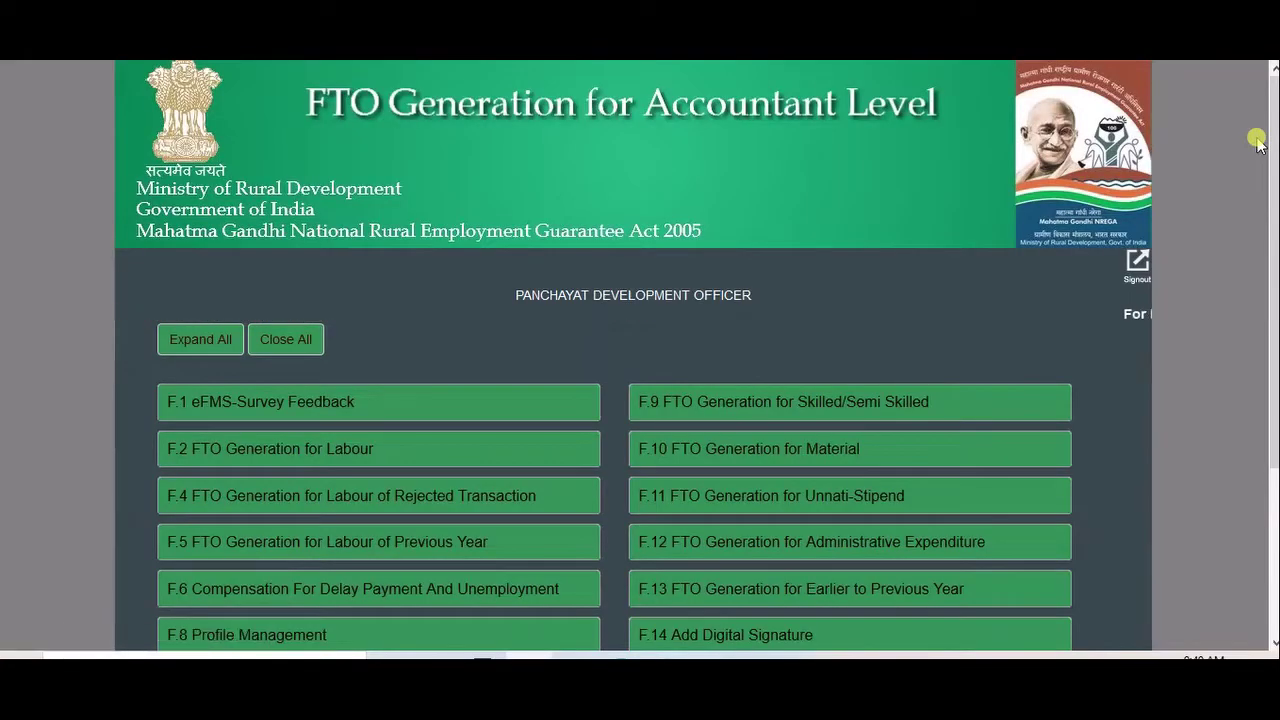
scroll(730, 507, "down", 3)
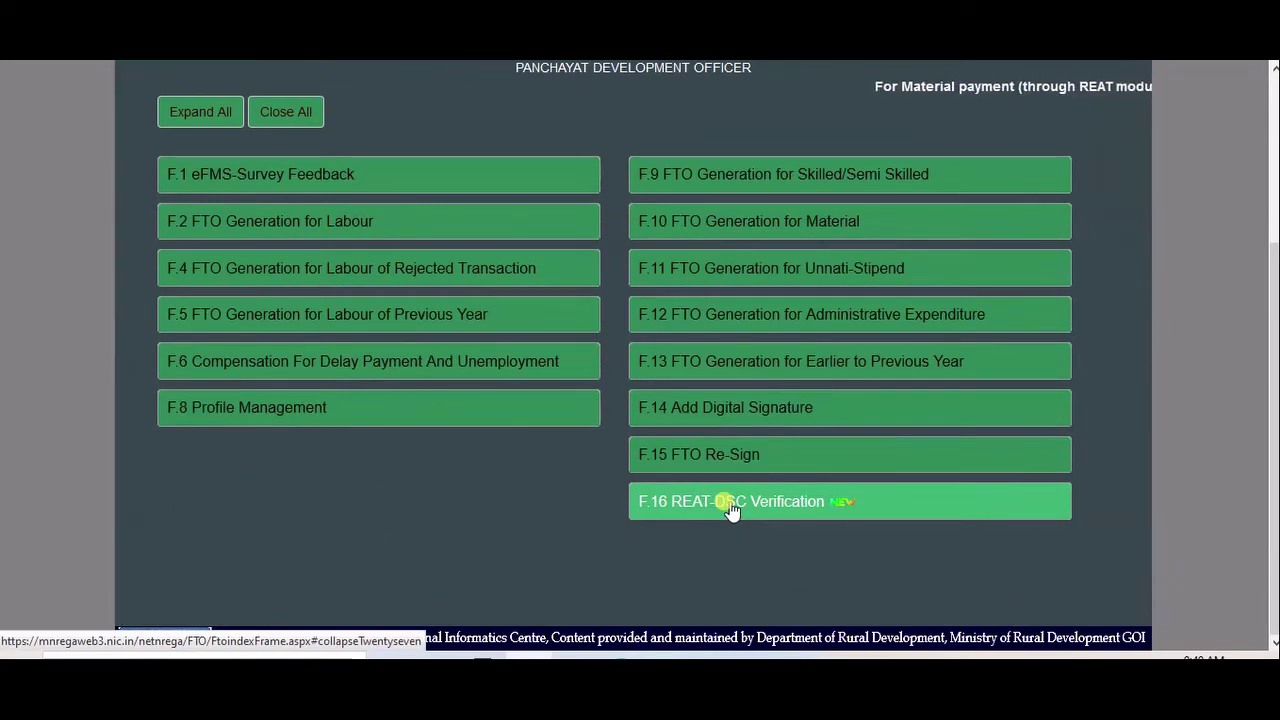
left_click(730, 506)
scroll(683, 565, "down", 1)
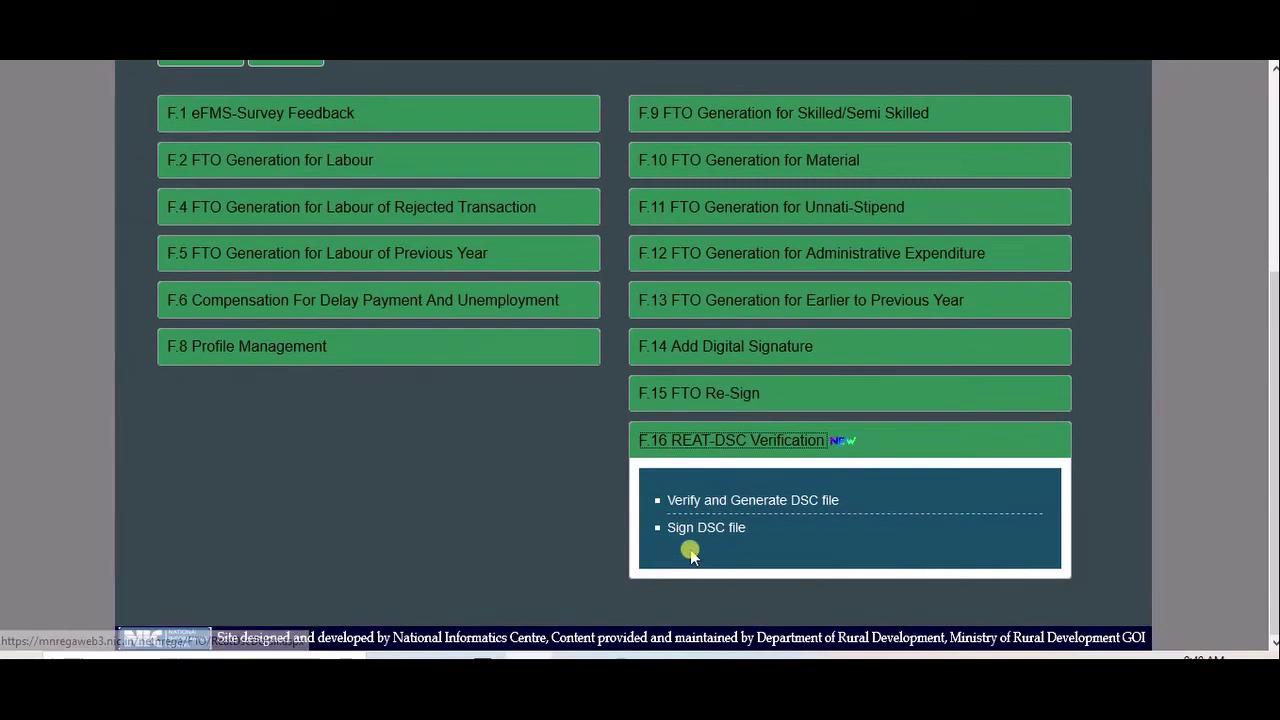
left_click(700, 530)
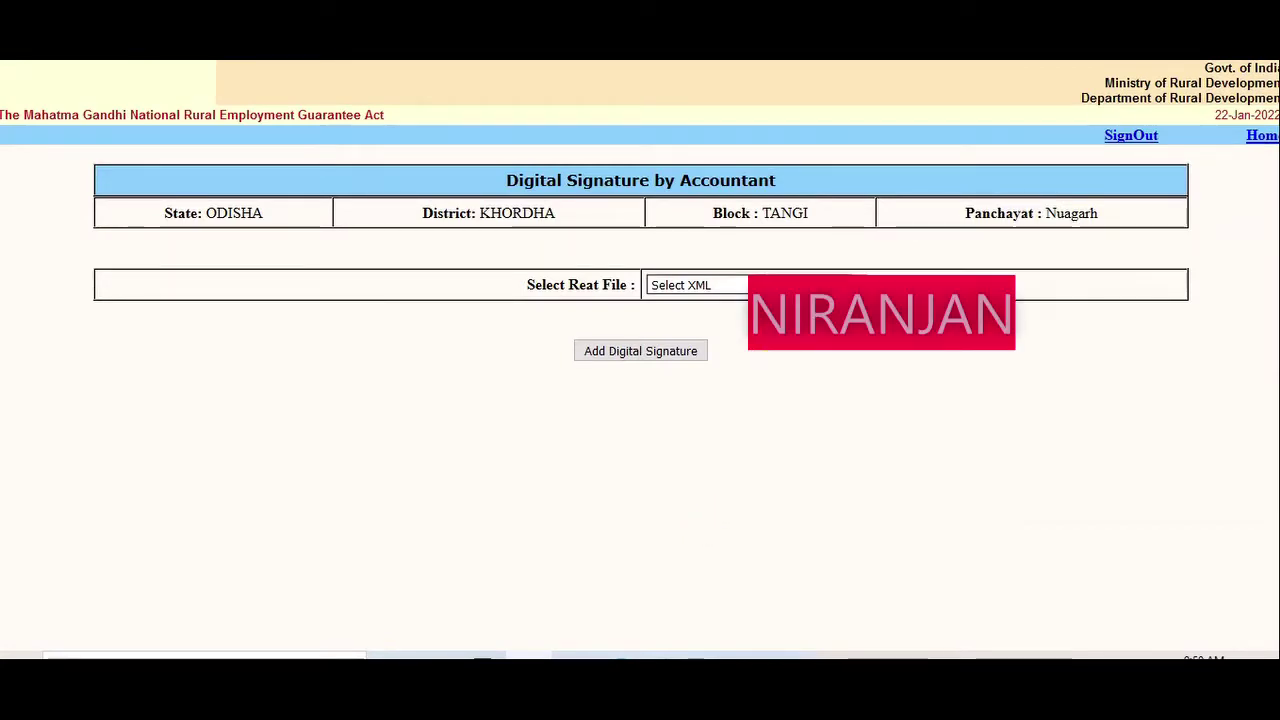
left_click(770, 284)
left_click(700, 329)
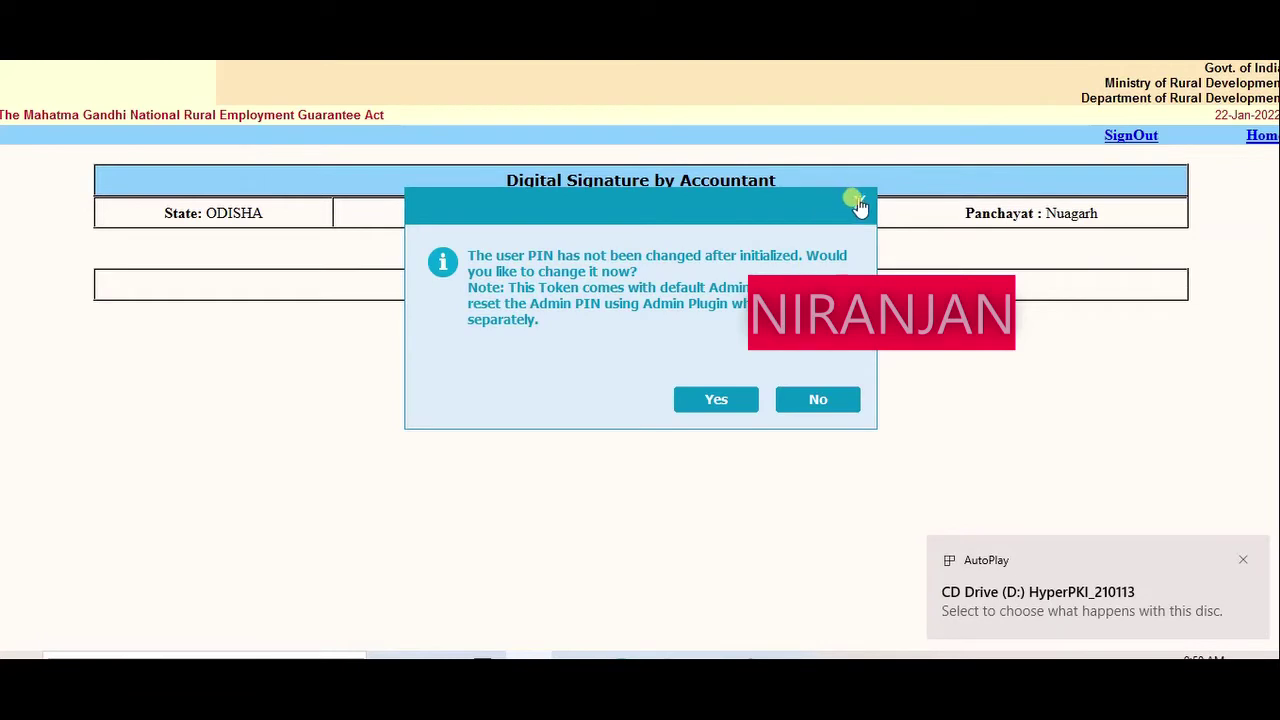
left_click(859, 205)
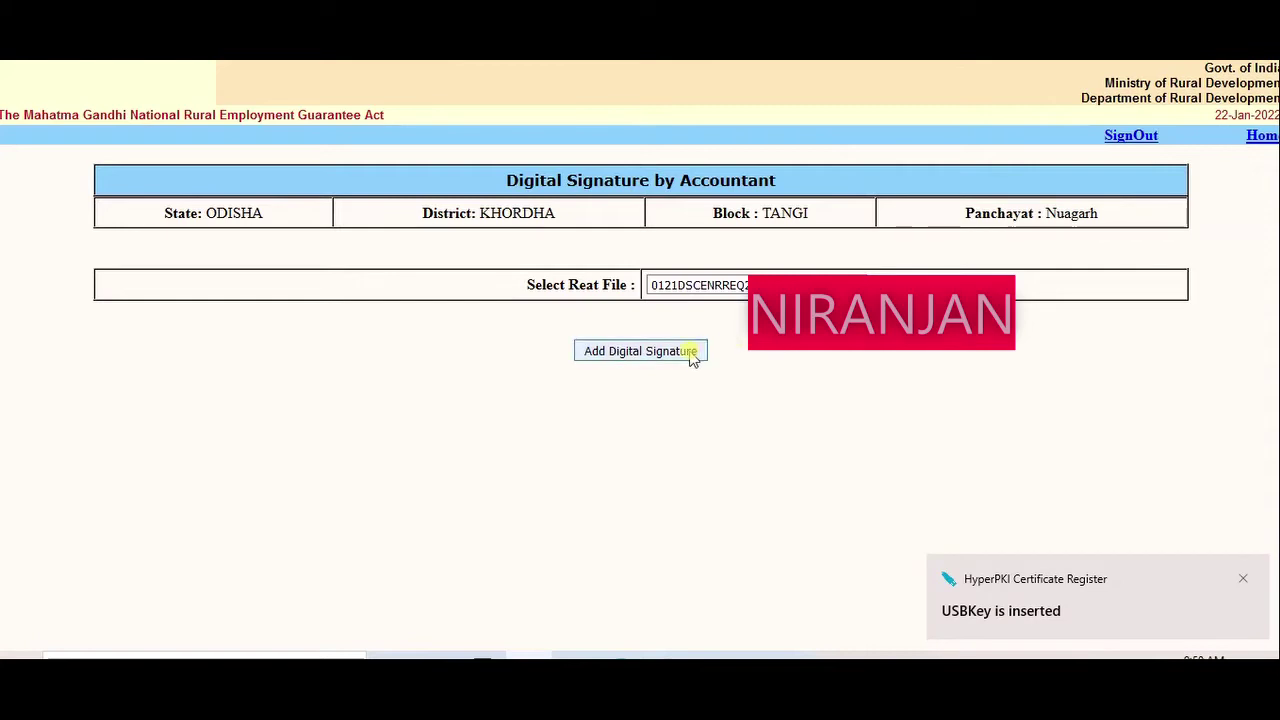
Start Add Digital Signature and accept the security risk so the signing applet runs.
left_click(648, 352)
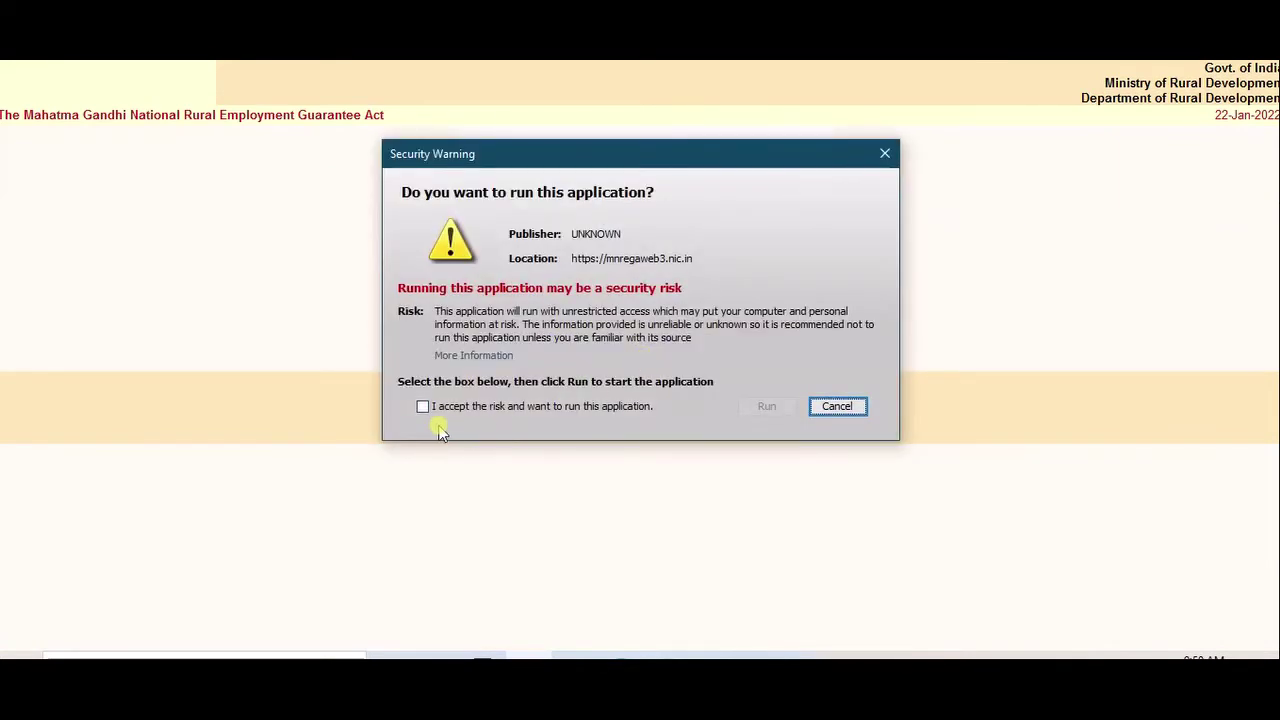
left_click(422, 406)
left_click(758, 405)
left_click(423, 410)
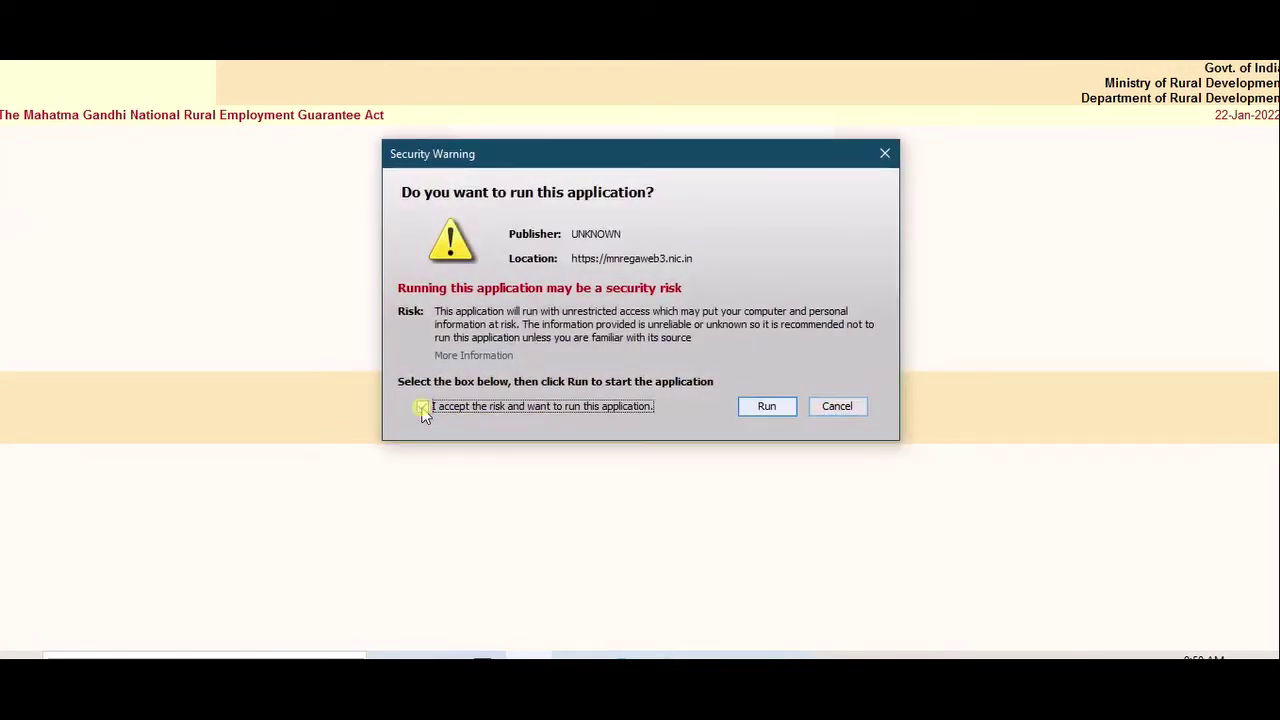
left_click(765, 407)
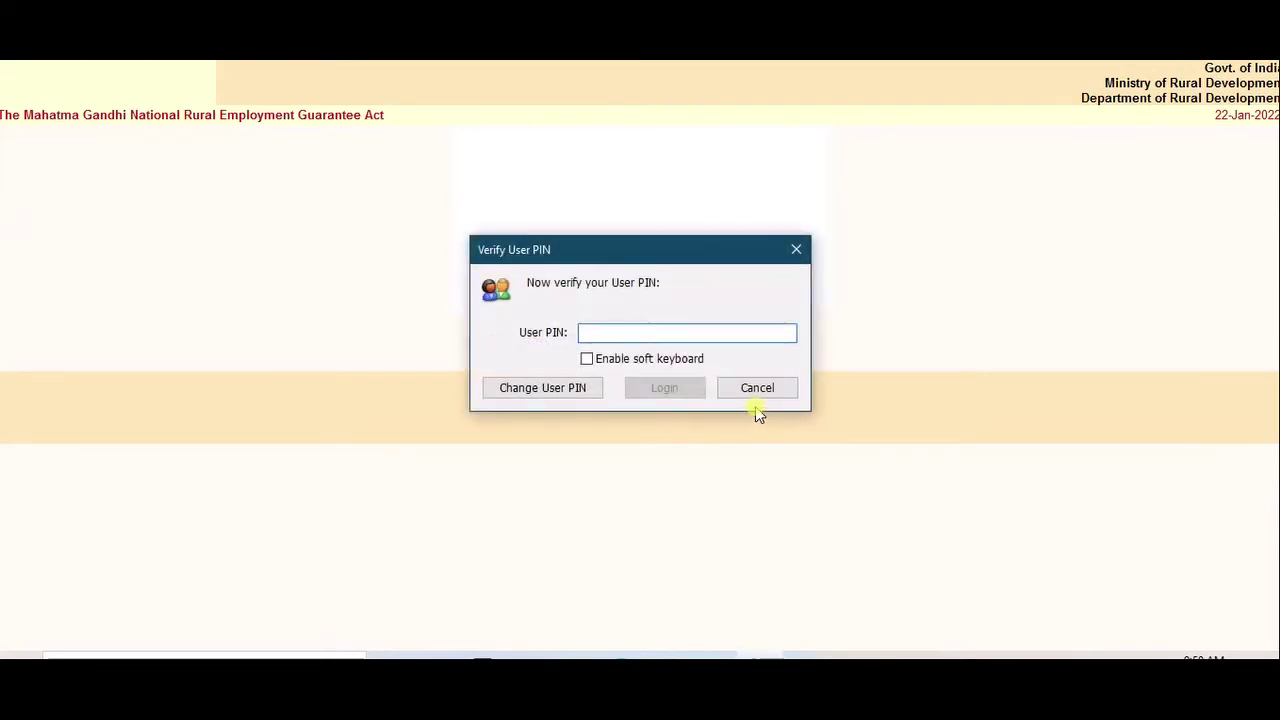
Enter the token user PIN in the Verify User PIN dialog and log in.
type("••••••••")
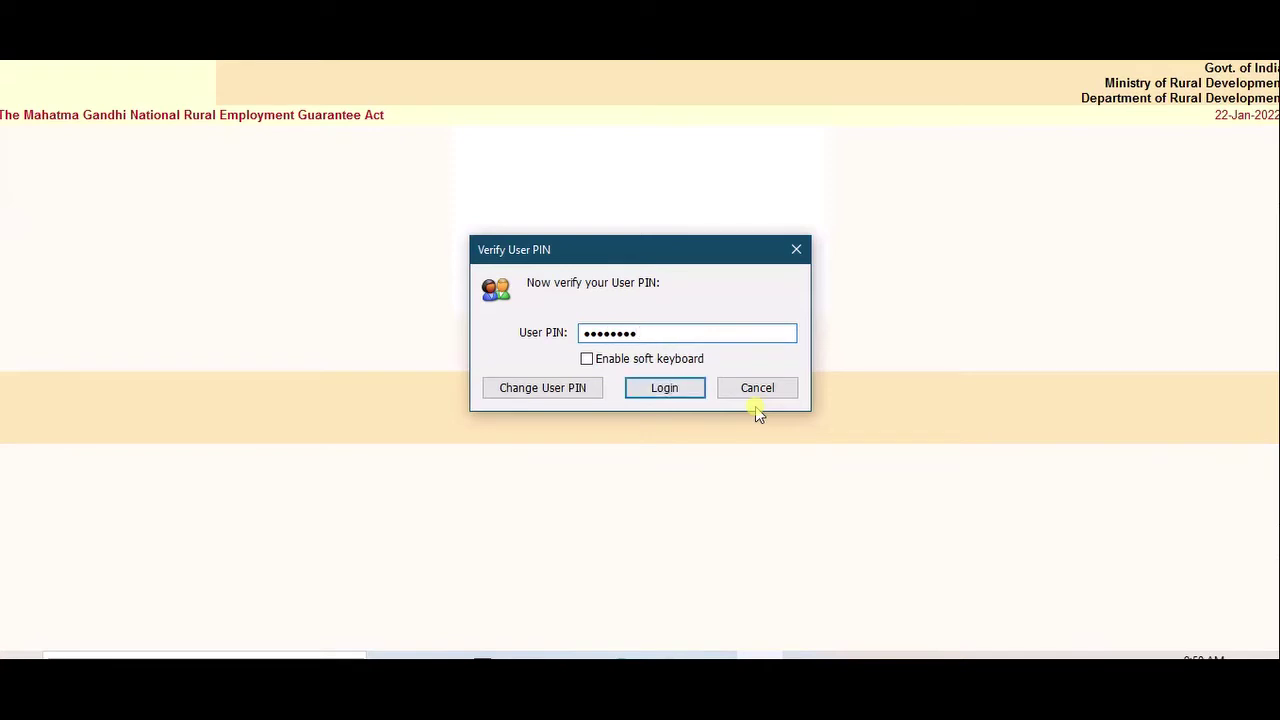
left_click(659, 390)
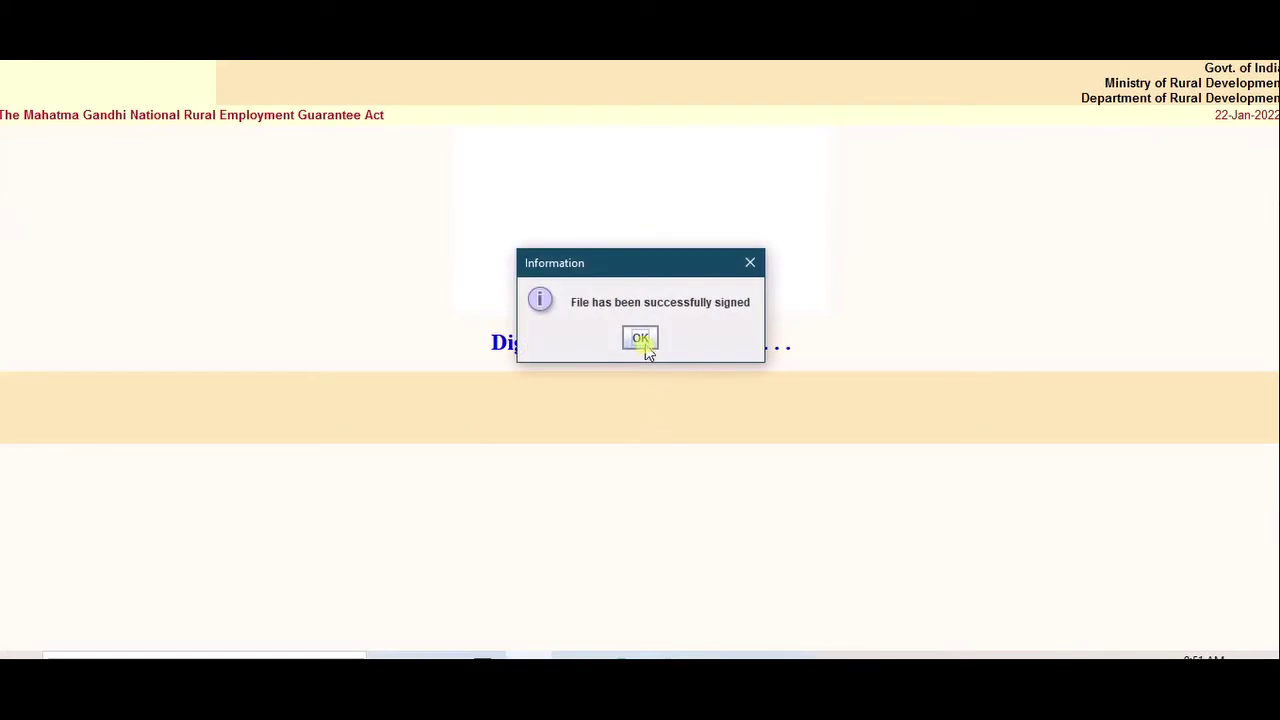
Acknowledge the 'File has been successfully signed' message and return to the accountant home page.
left_click(643, 339)
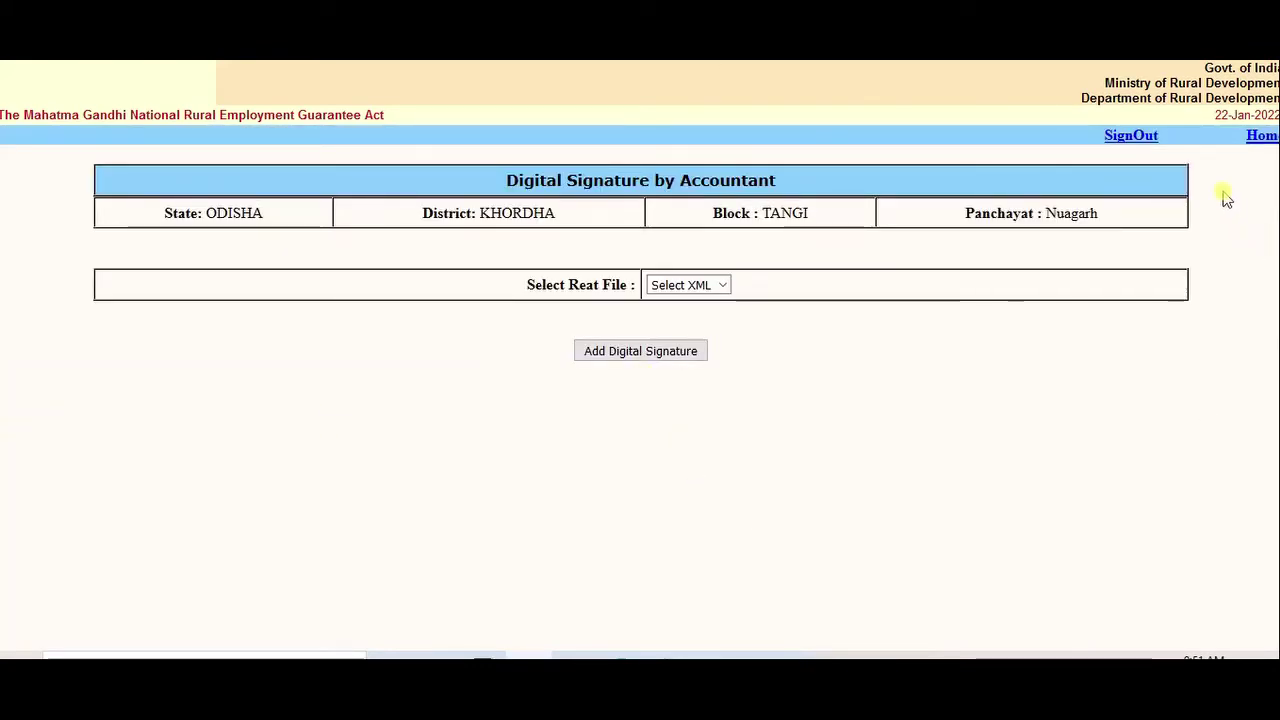
left_click(1262, 137)
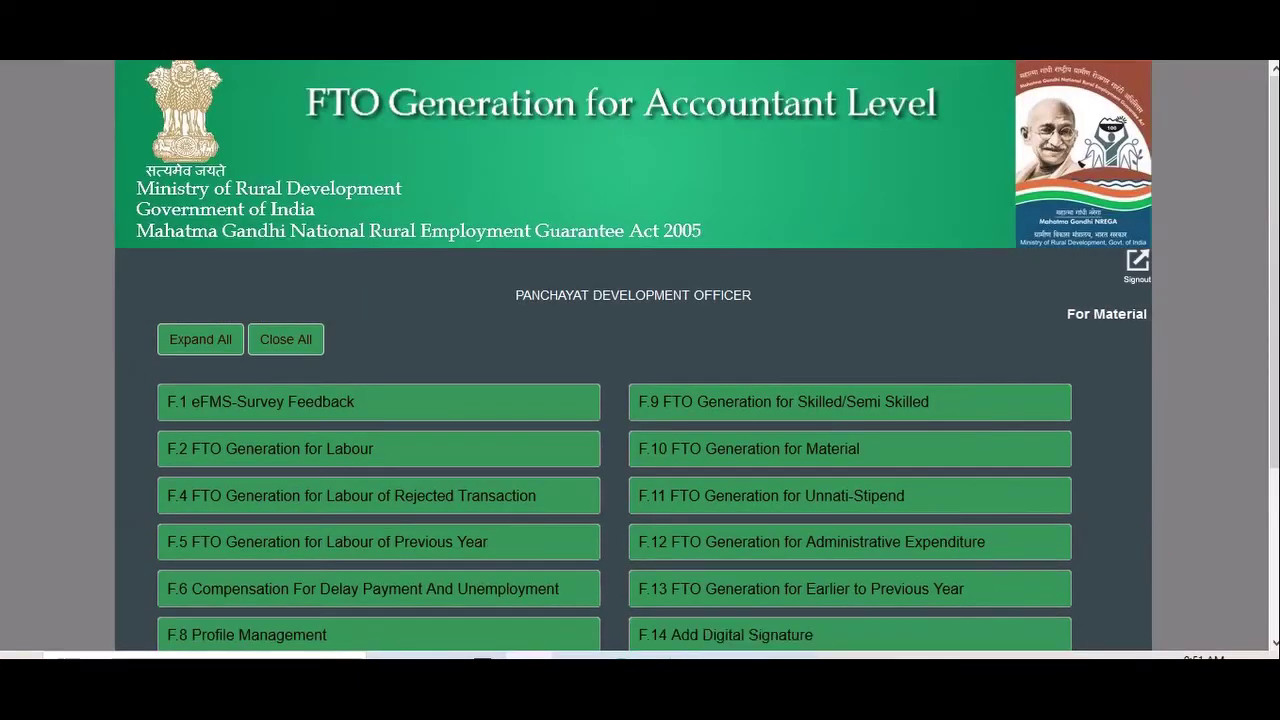
Sign out of the accountant session and open the Gram Panchayat login for ODISHA.
left_click(1138, 270)
left_click(220, 531)
scroll(278, 560, "down", 2)
scroll(278, 560, "down", 1)
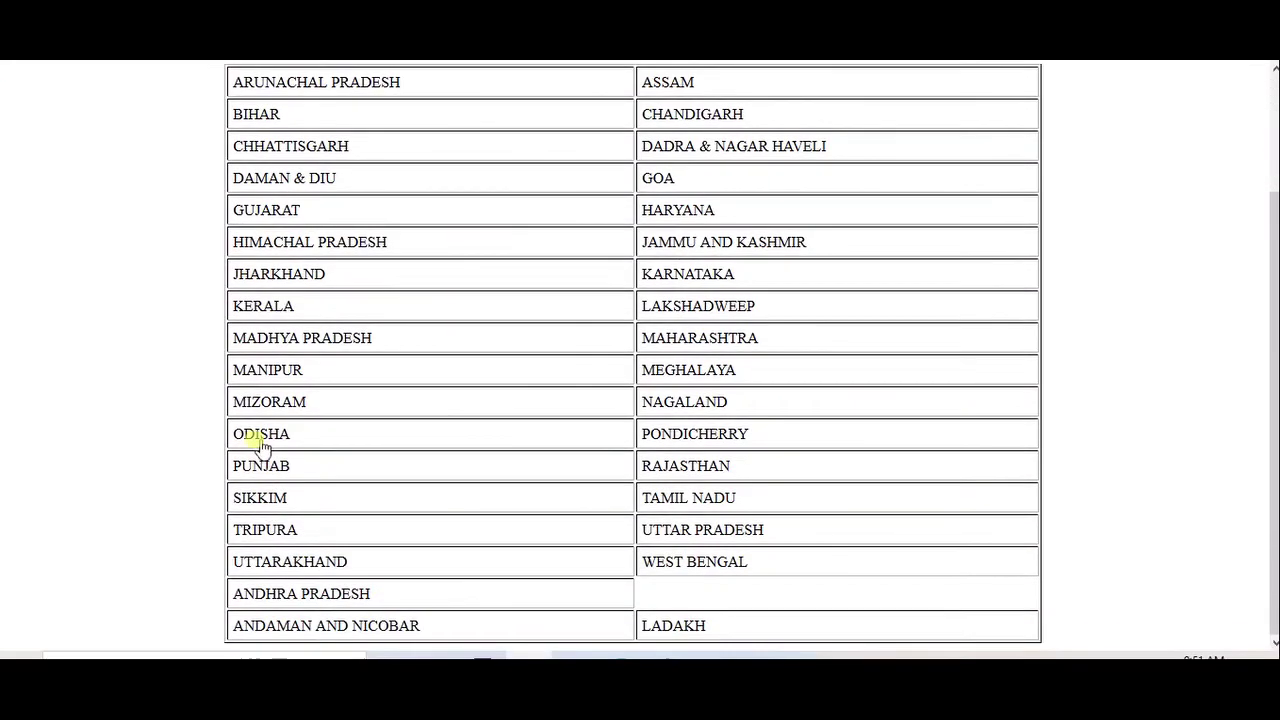
left_click(260, 437)
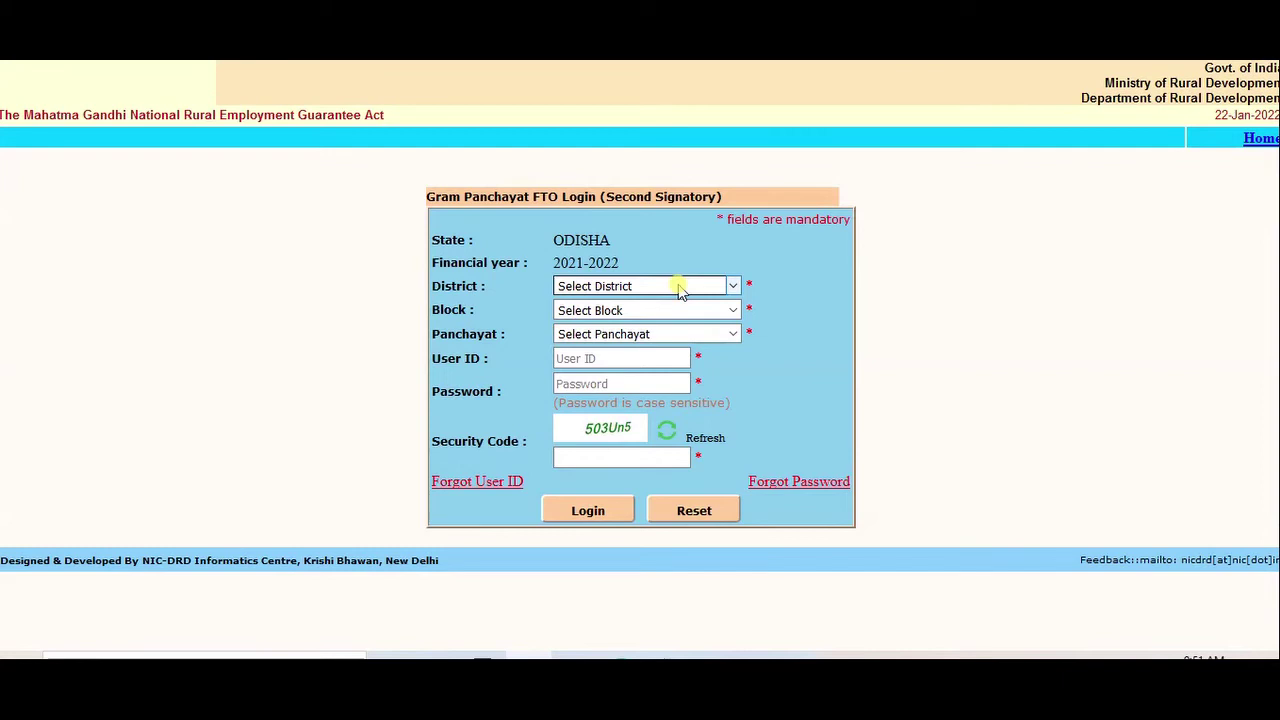
Select district KHORDHA, block TANGI and panchayat Nuagarh, then log in as second signatory.
left_click(679, 289)
scroll(614, 472, "down", 3)
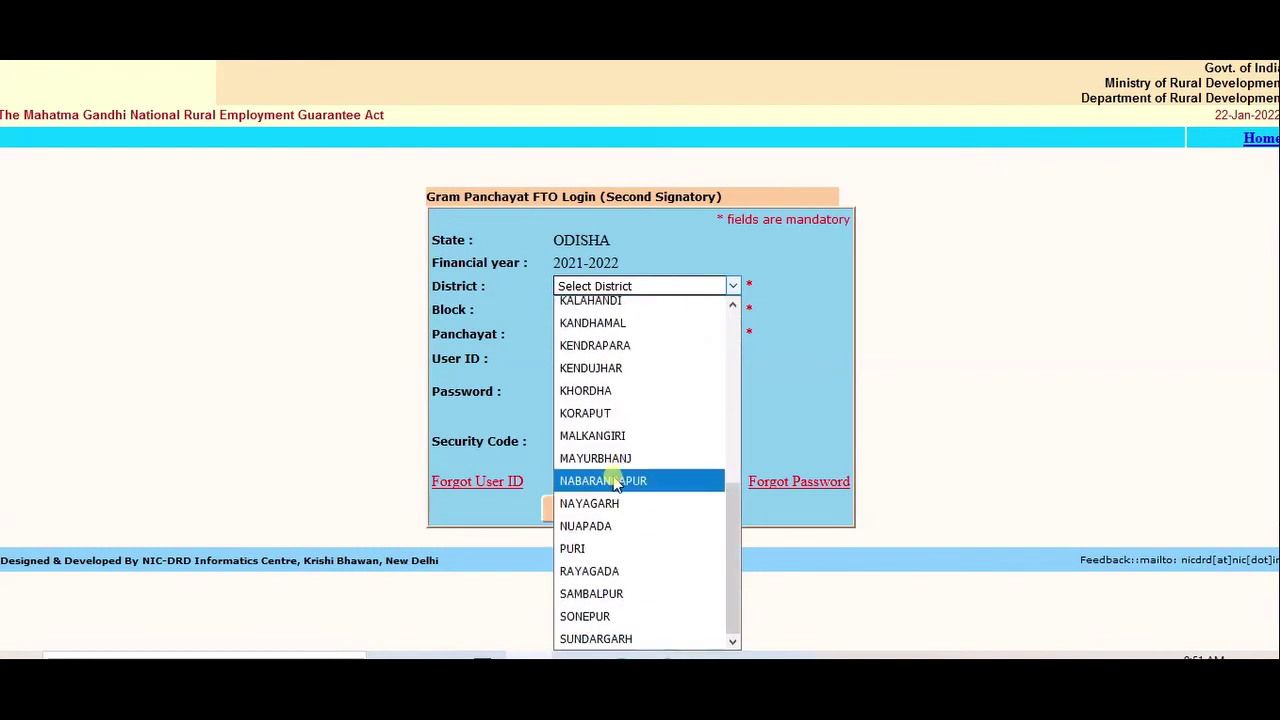
left_click(601, 397)
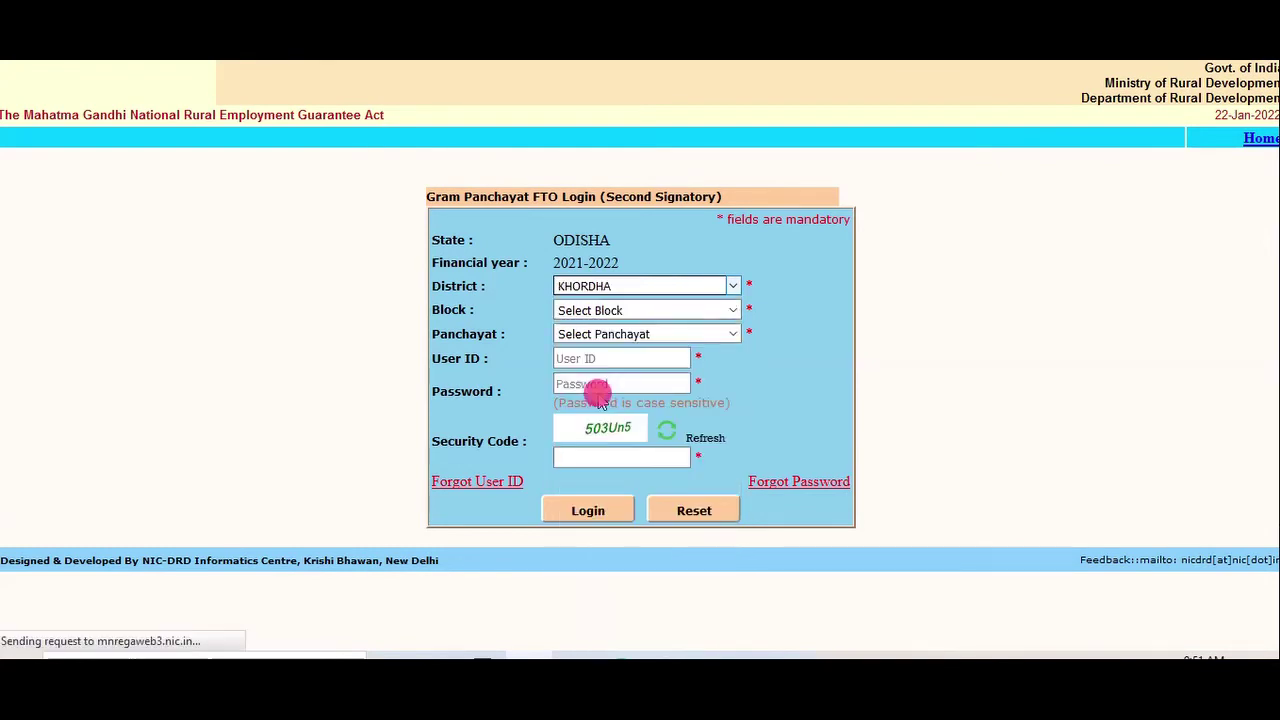
left_click(612, 315)
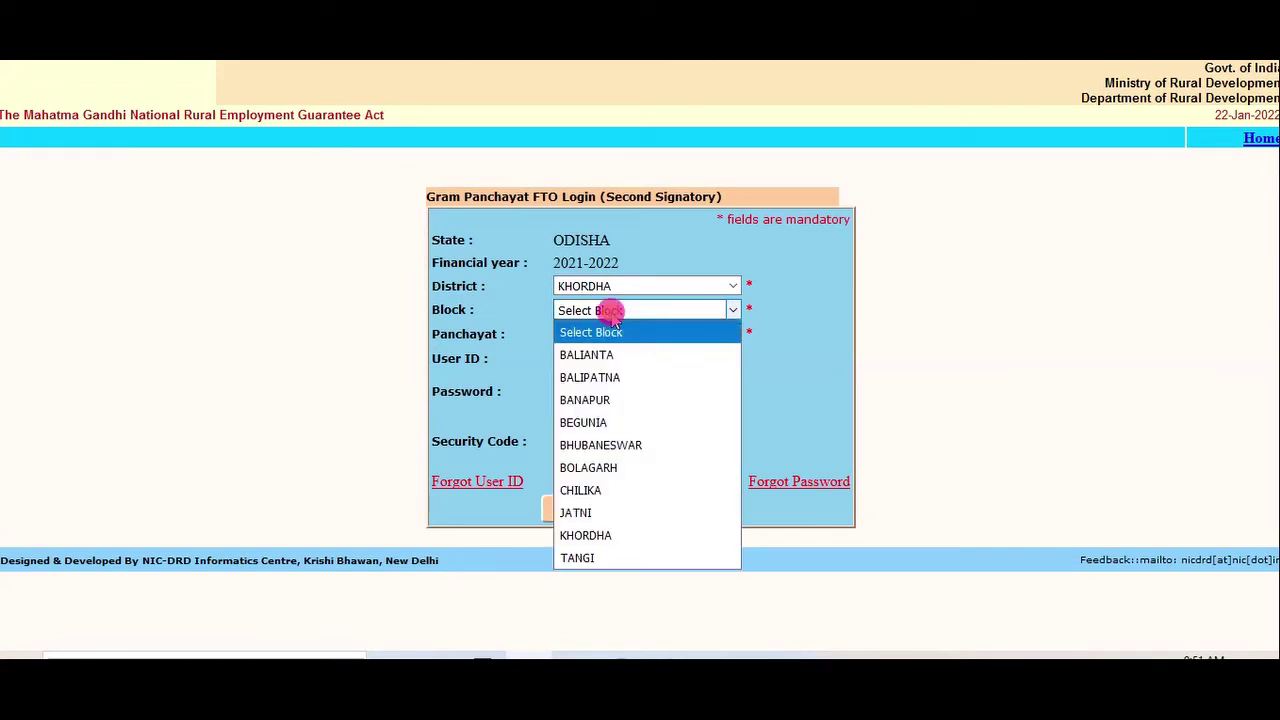
left_click(577, 560)
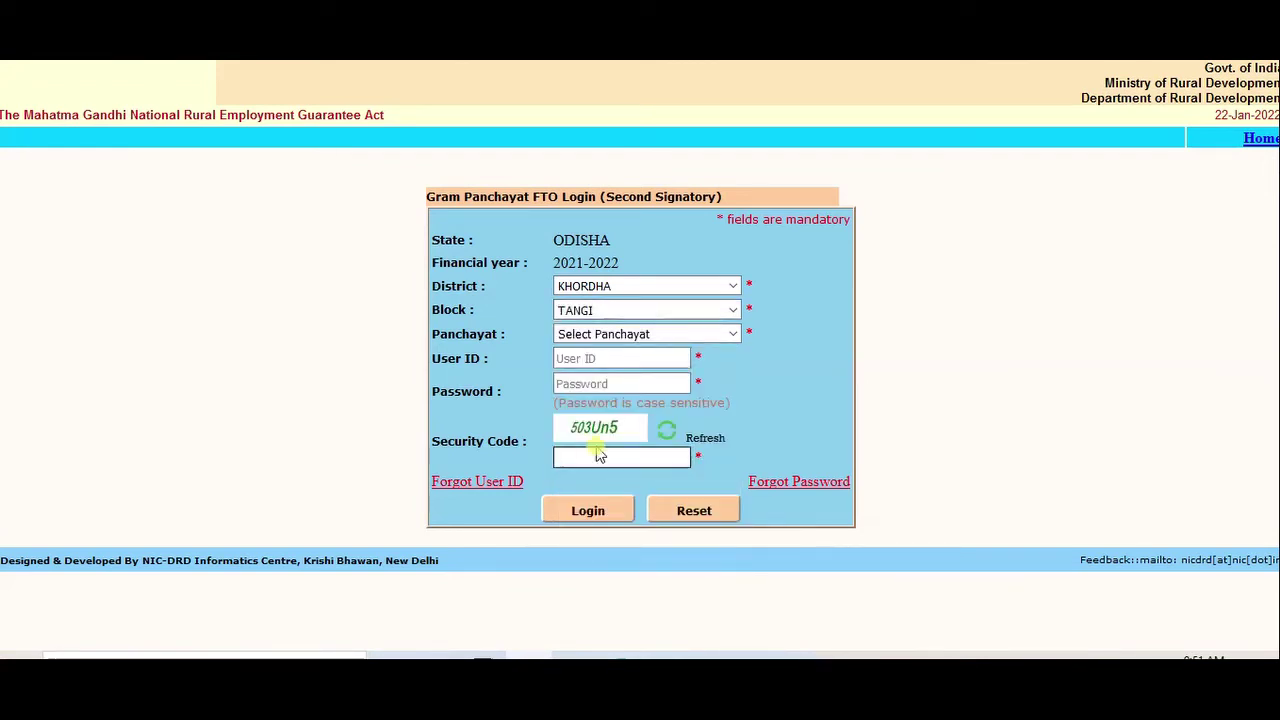
left_click(610, 340)
scroll(590, 520, "down", 5)
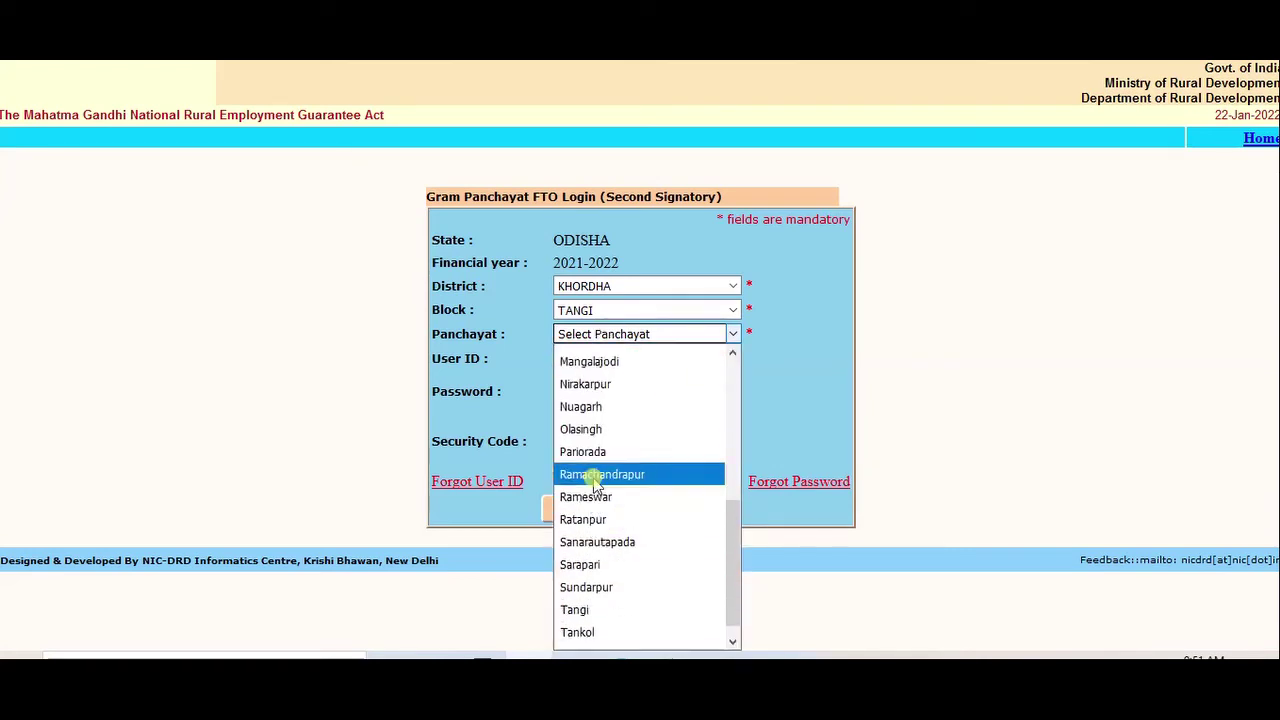
left_click(589, 410)
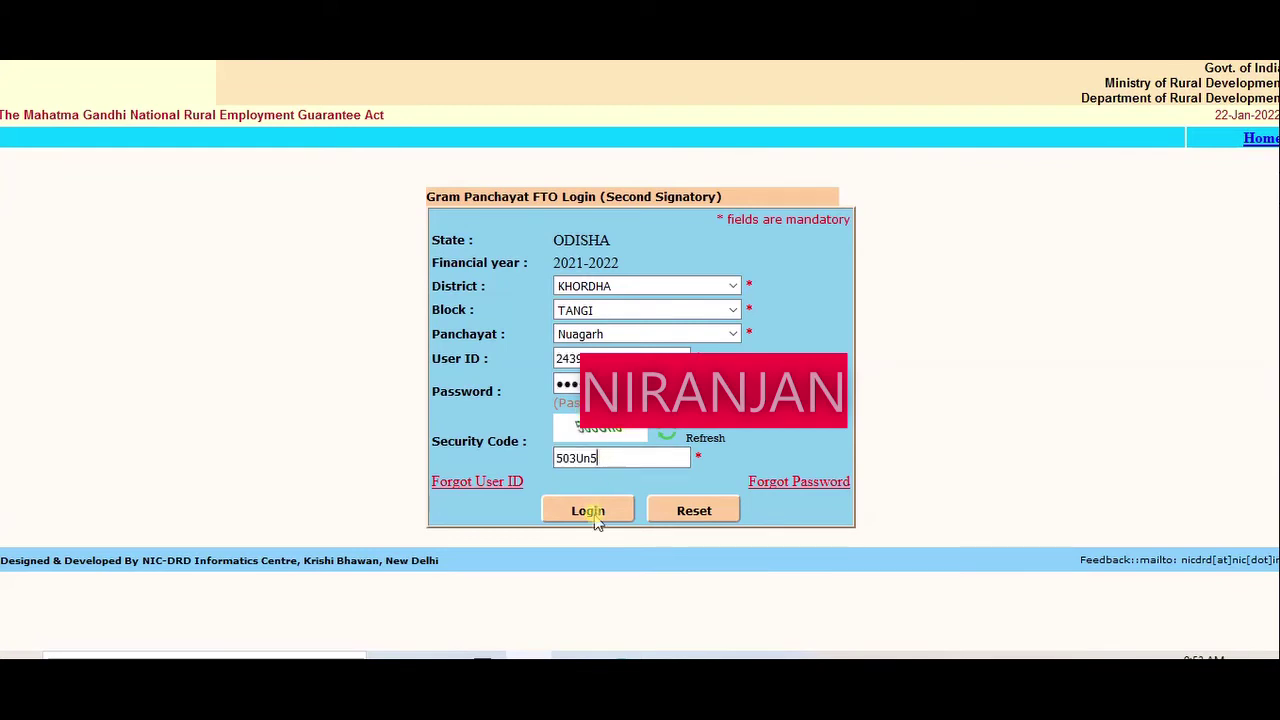
left_click(592, 514)
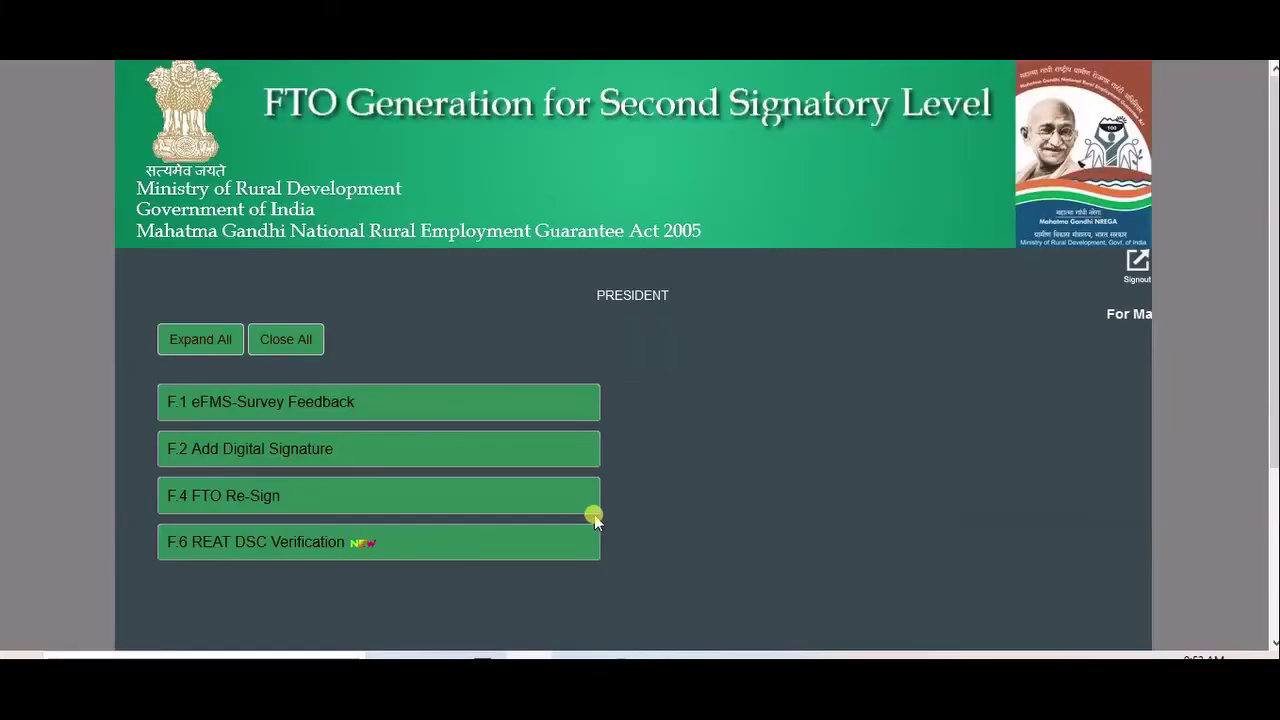
Generate the second signatory's REAT DSC file under F.6 REAT DSC Verification, then go Home.
scroll(183, 374, "down", 2)
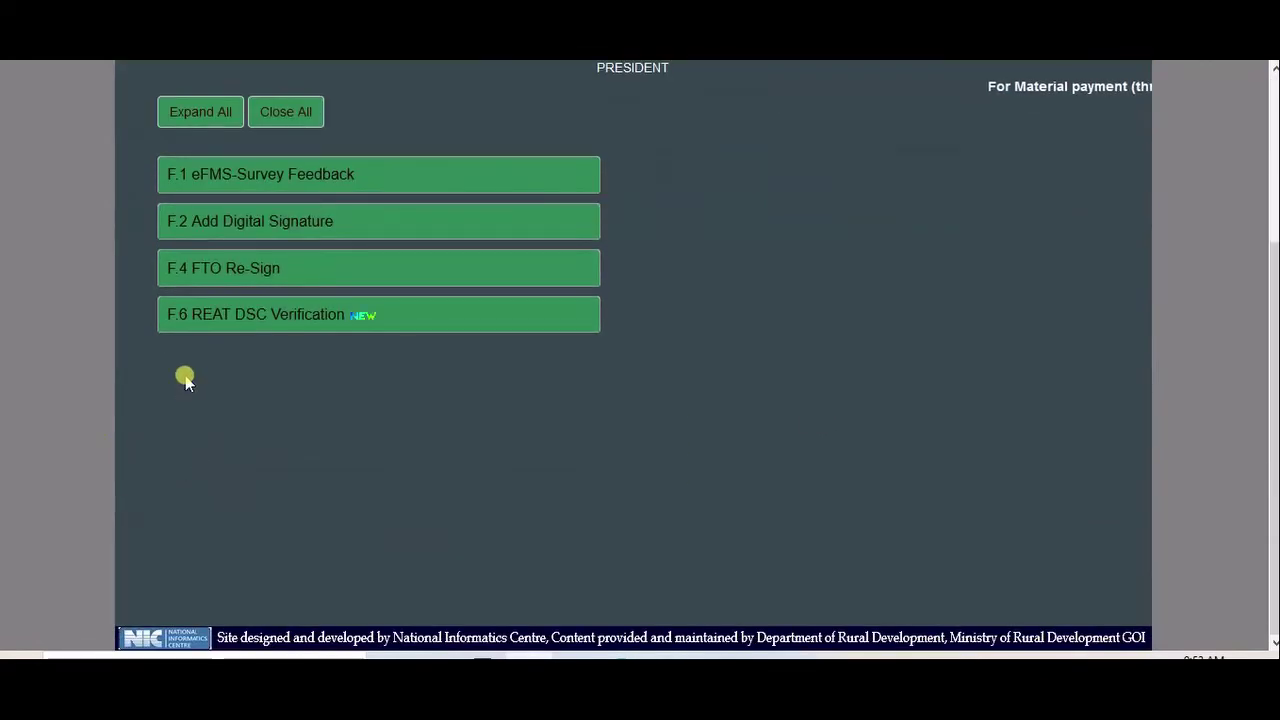
left_click(240, 325)
left_click(246, 374)
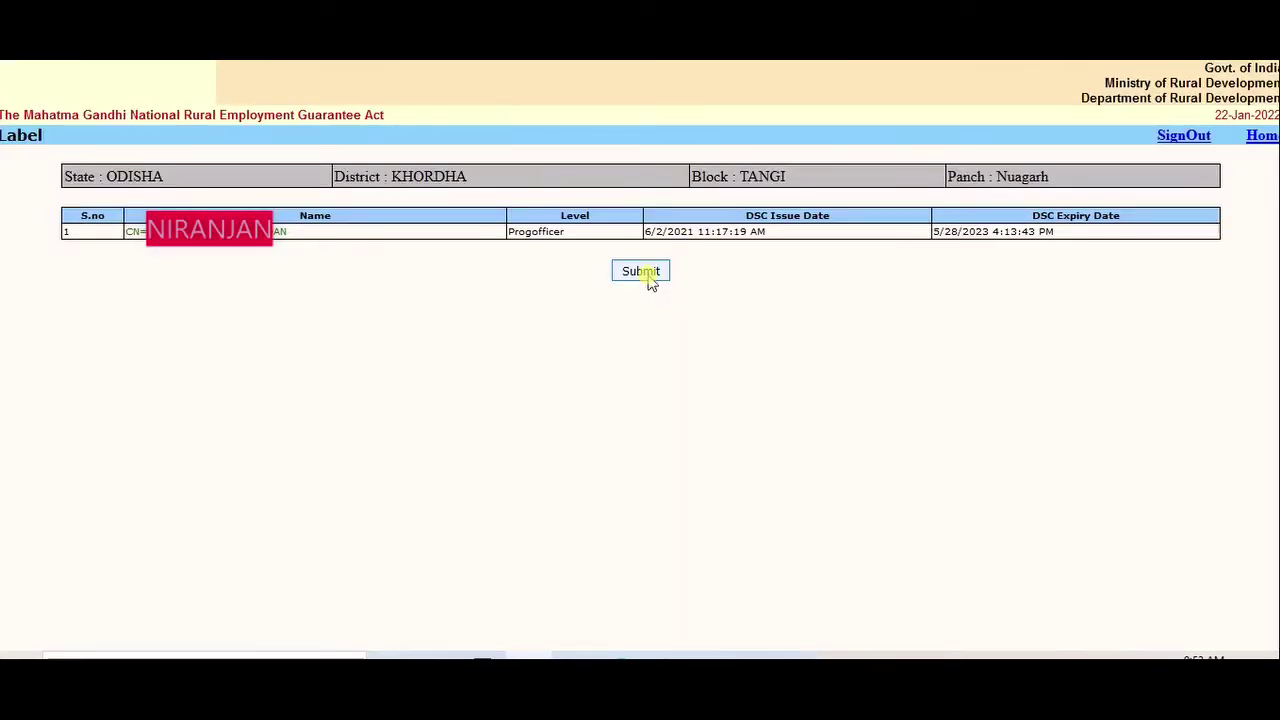
left_click(645, 276)
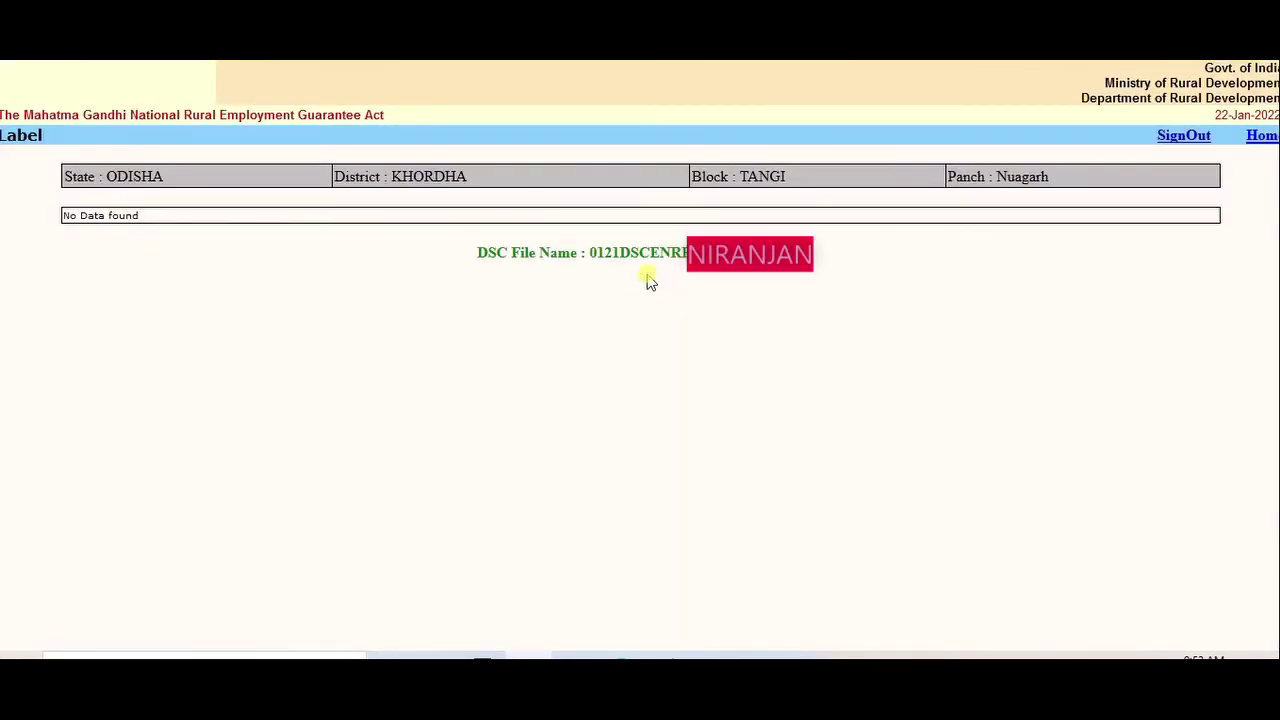
left_click(1255, 135)
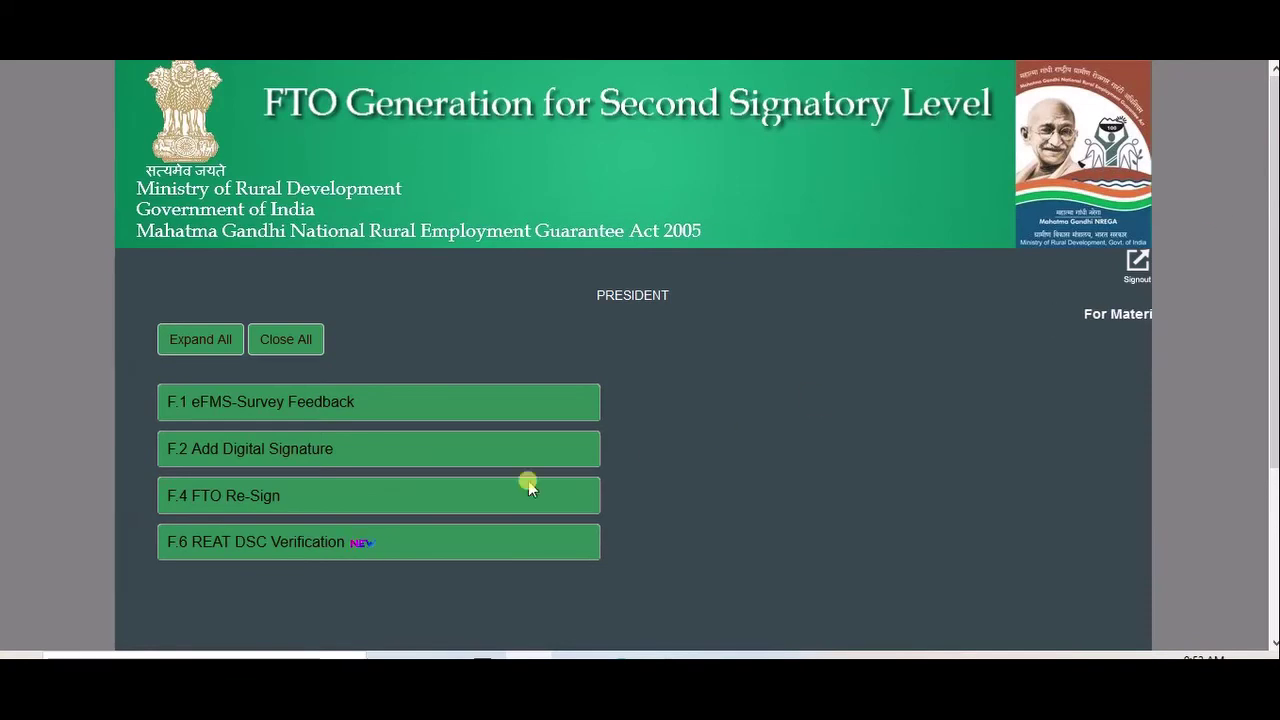
Open F.6 Sign DSC file, choose the new DSC XML as the REAT file, and skip the PIN change.
left_click(230, 541)
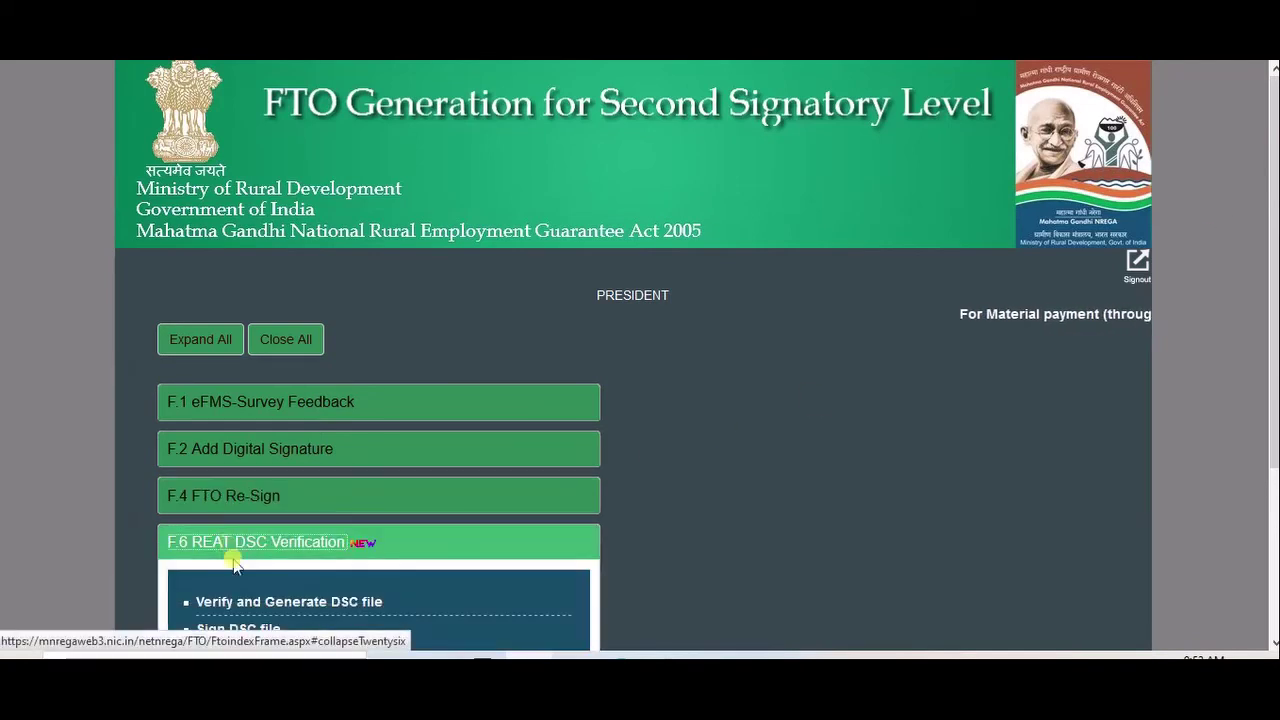
scroll(232, 568, "down", 2)
left_click(228, 418)
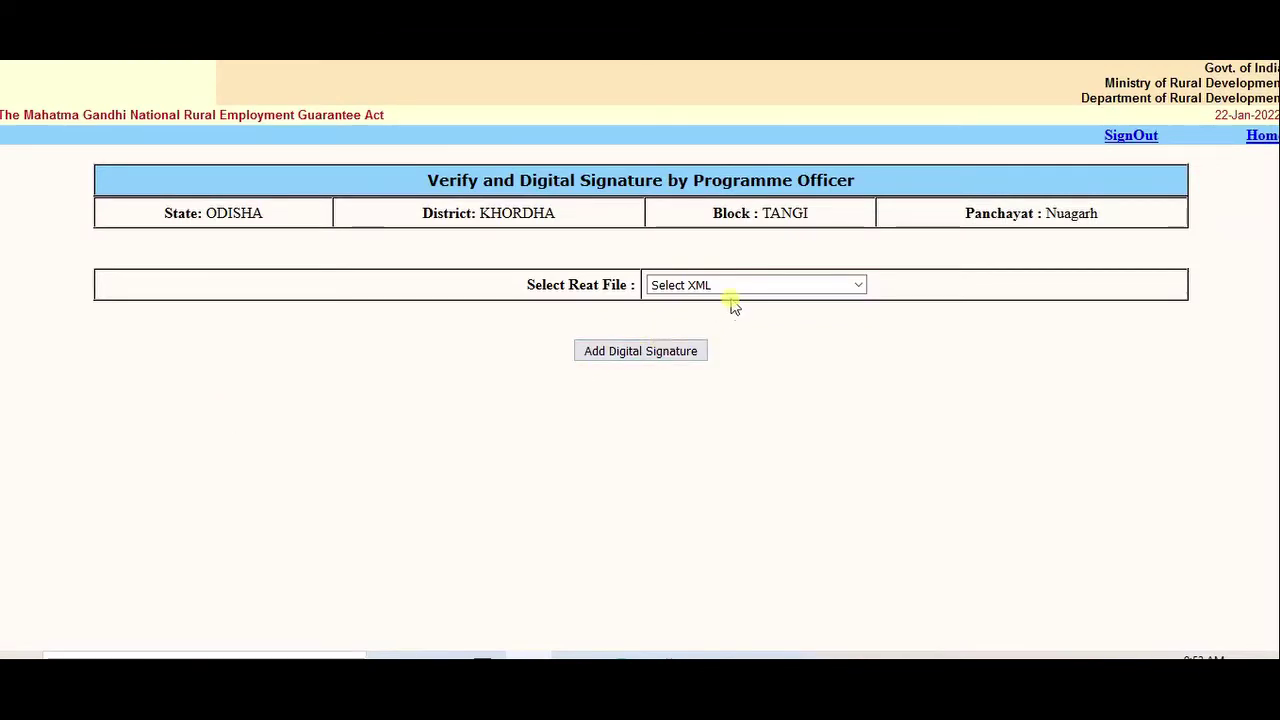
left_click(733, 297)
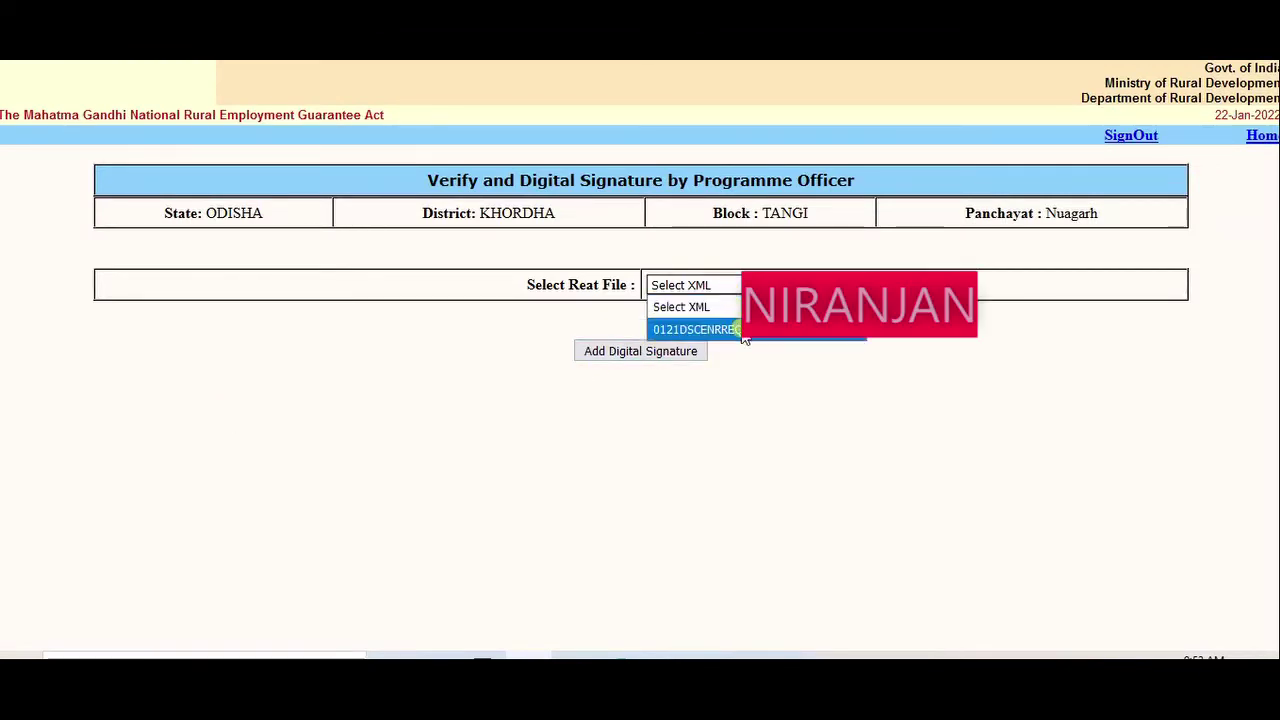
left_click(700, 329)
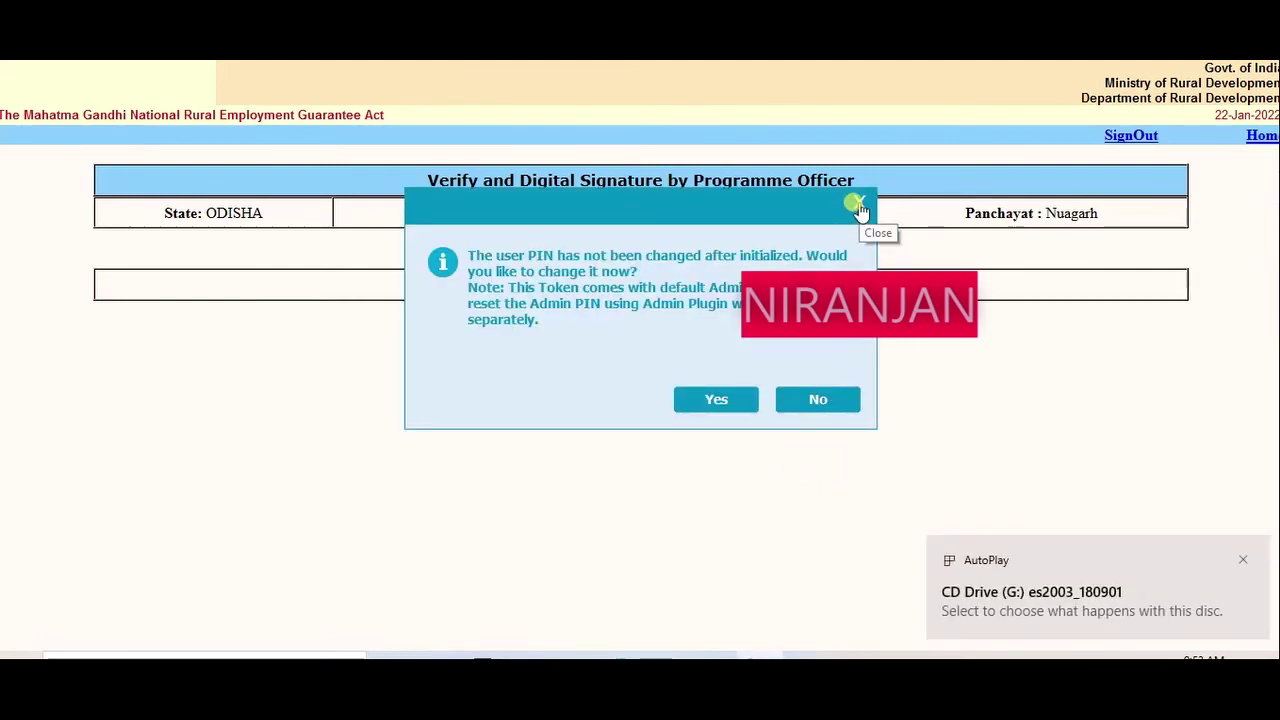
left_click(859, 207)
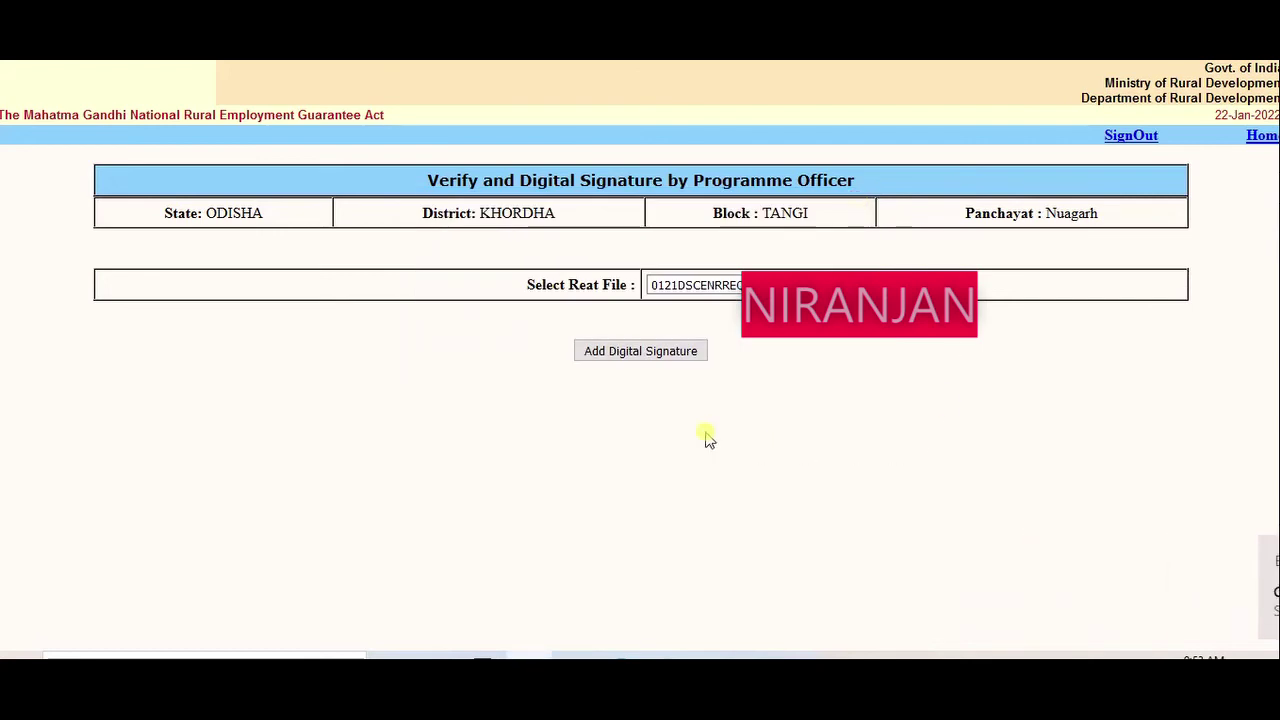
Start Add Digital Signature and accept the risk and run both signing applet warnings.
left_click(669, 357)
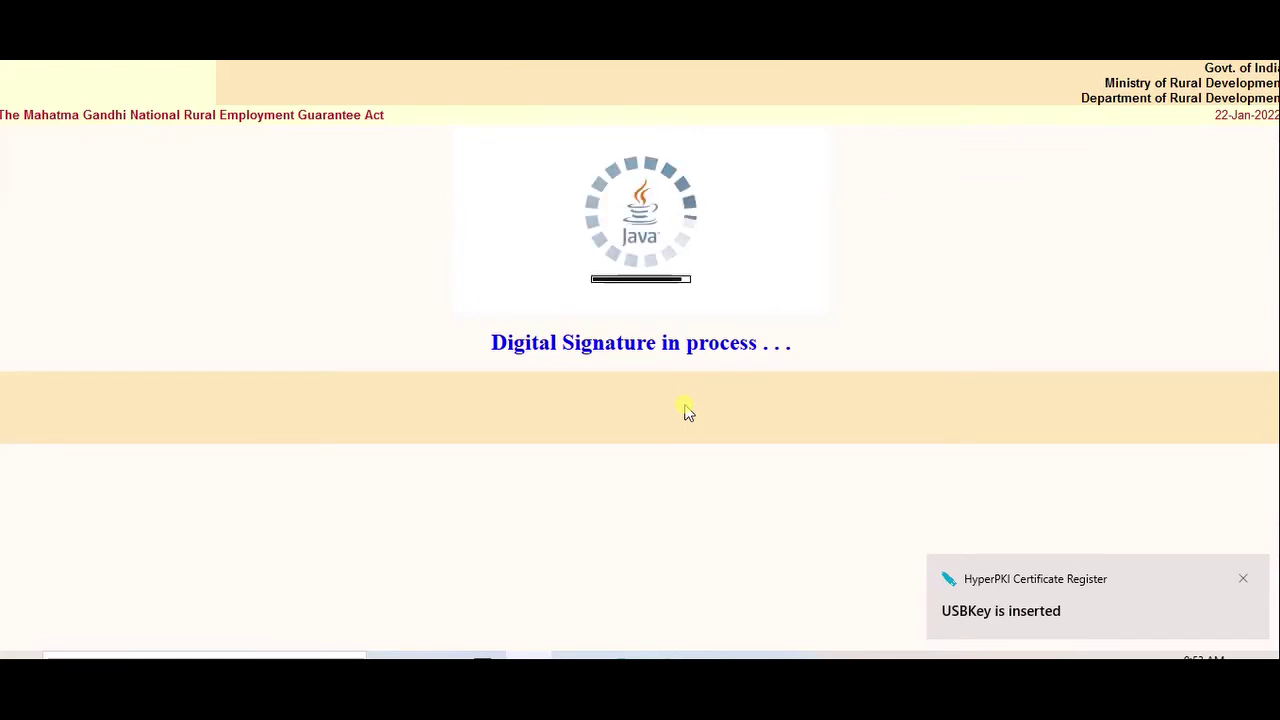
left_click(422, 406)
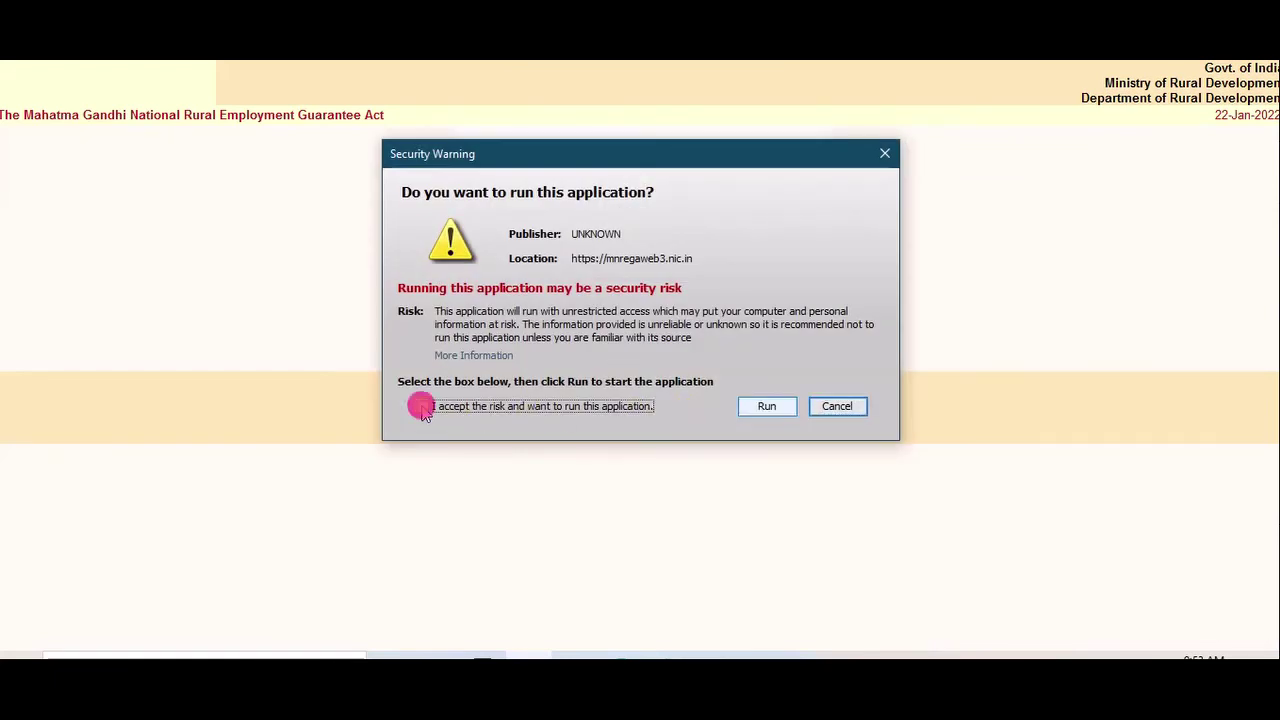
left_click(764, 407)
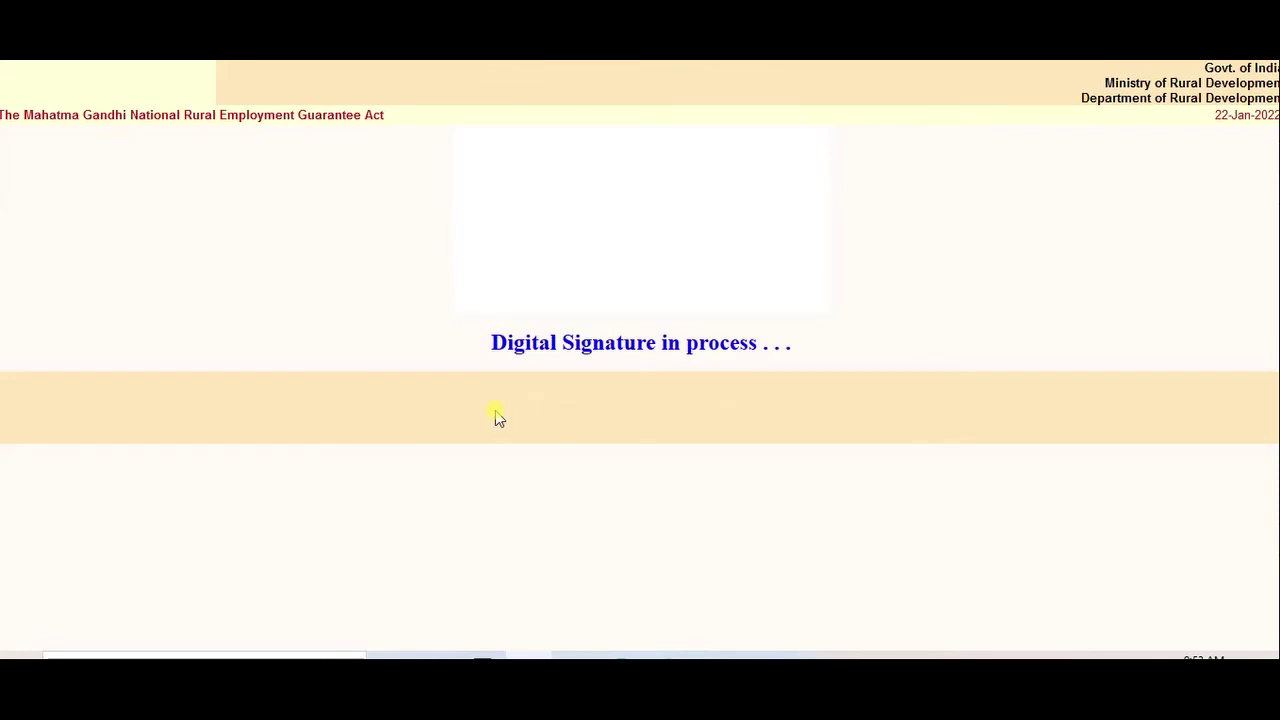
left_click(464, 407)
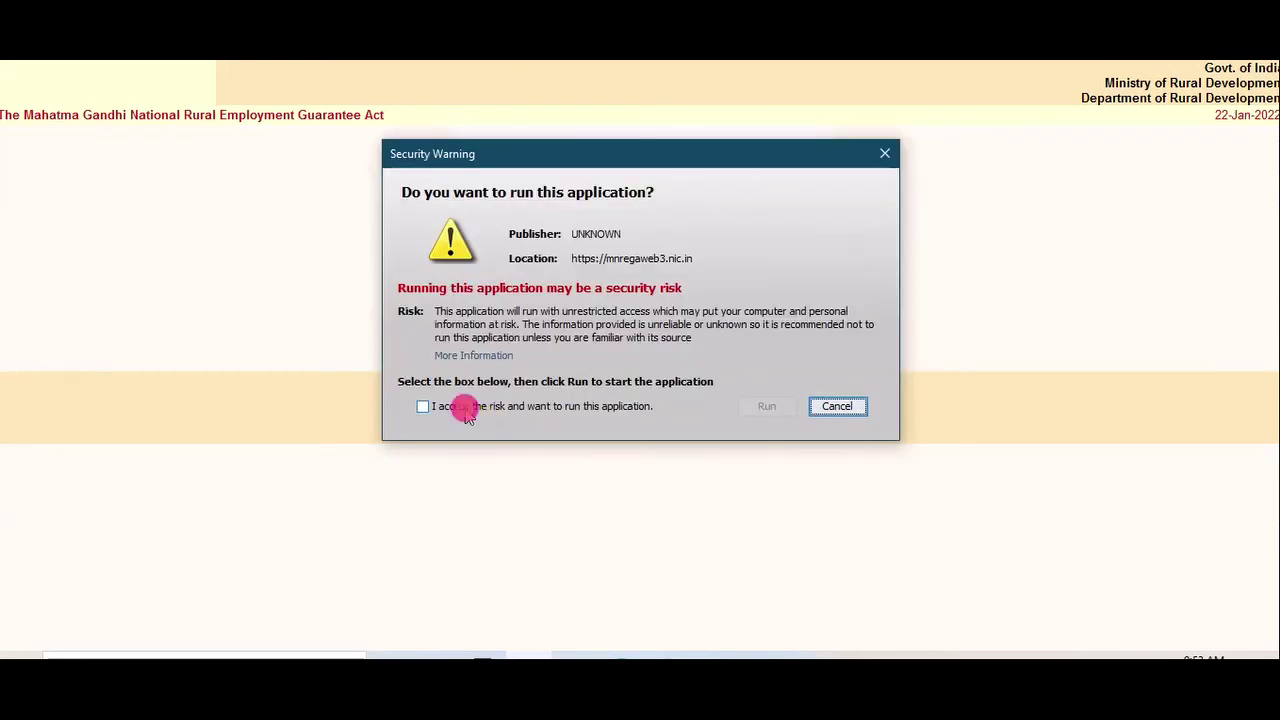
left_click(762, 406)
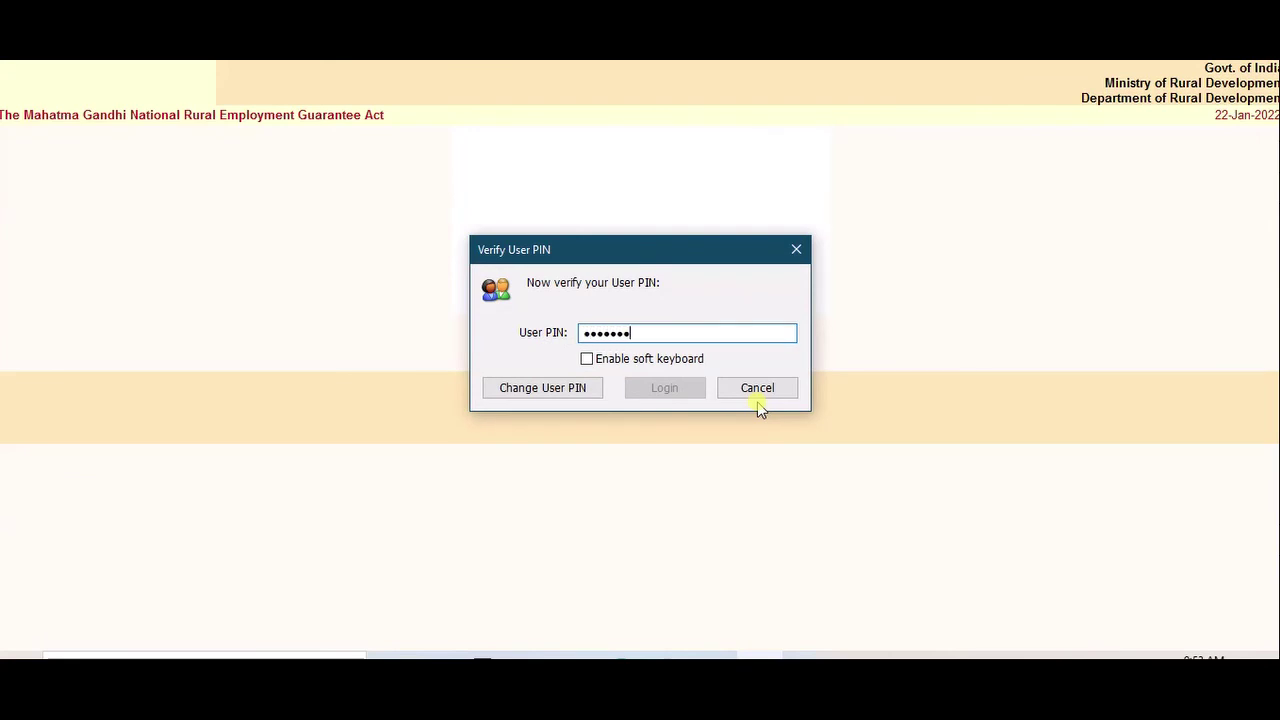
Submit the token user PIN and acknowledge the 'File has been successfully signed' message.
type("1")
left_click(668, 394)
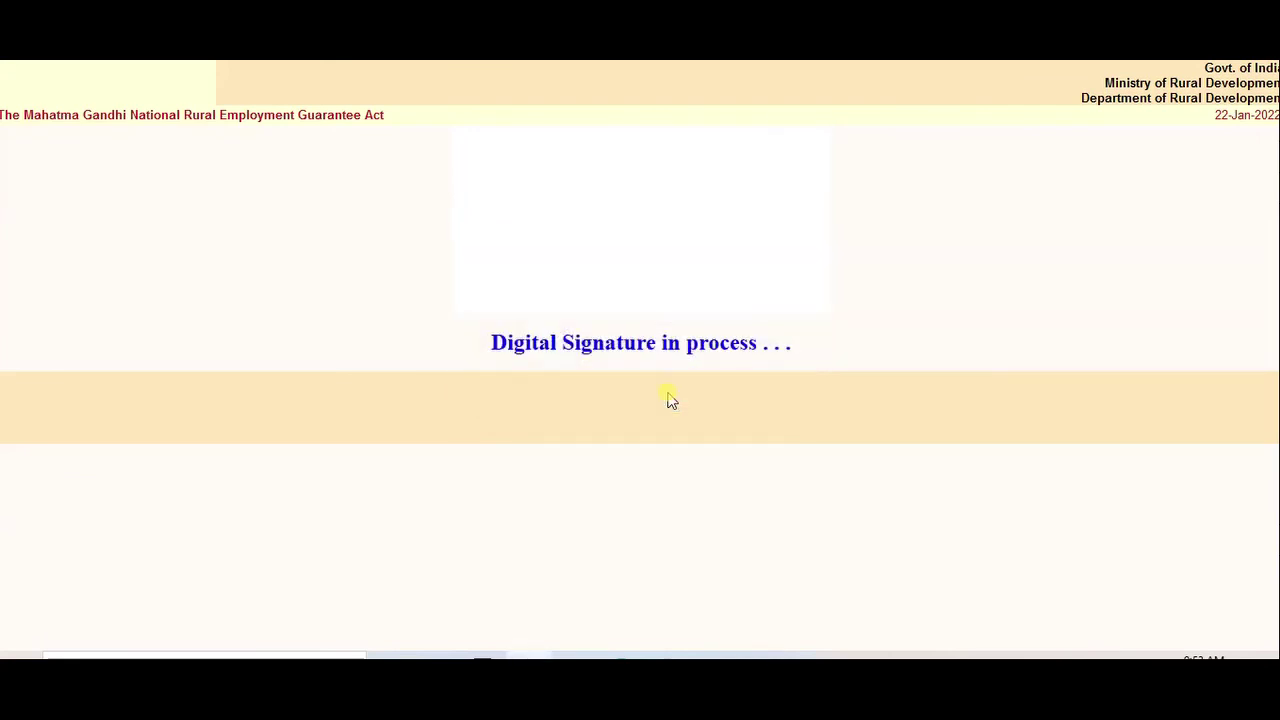
left_click(640, 338)
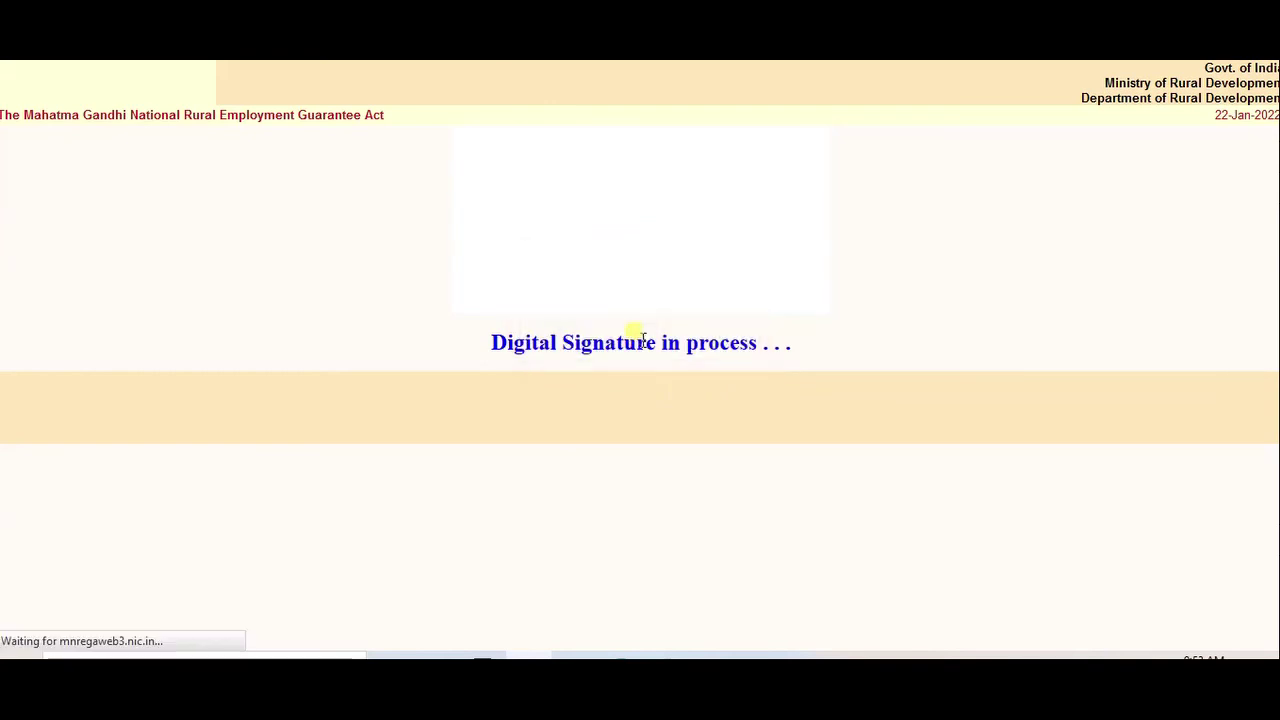